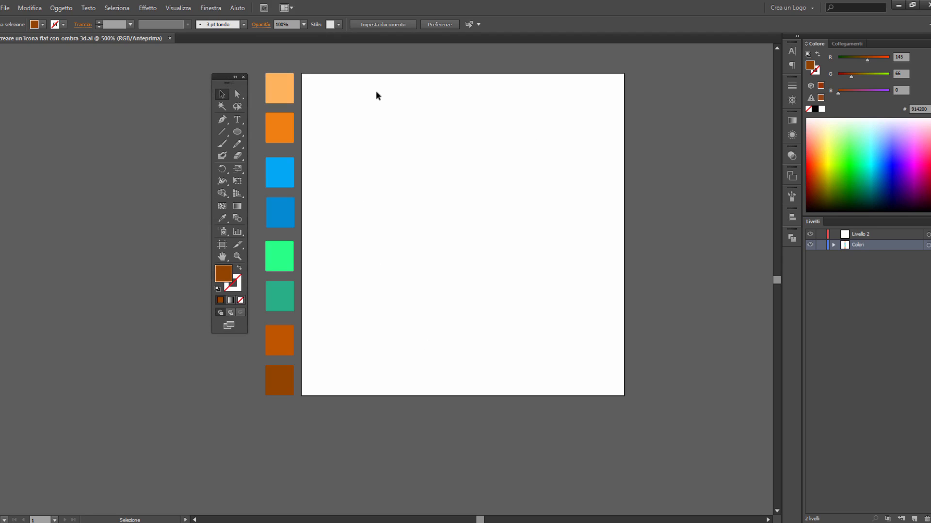
# Step: Check the artboard's dimensions with the Artboard tool
pyautogui.click(222, 245)
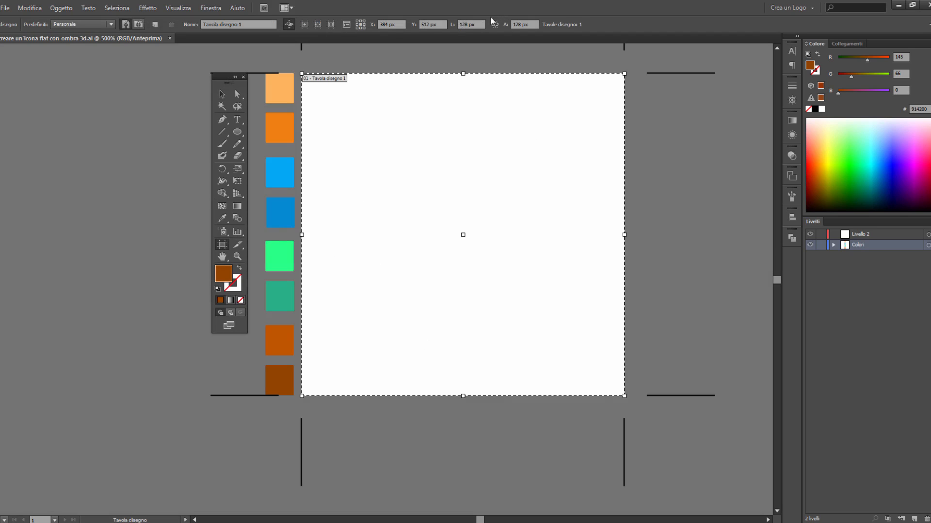
pyautogui.click(228, 96)
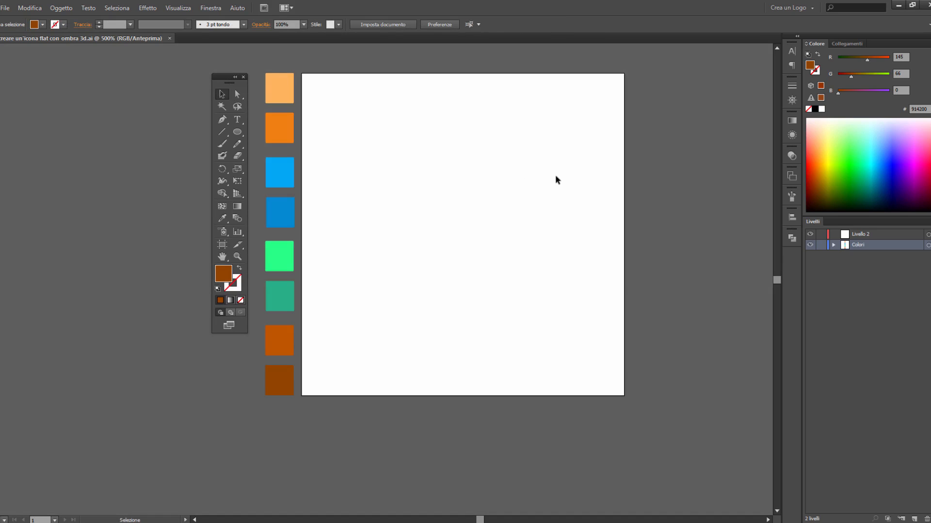
# Step: Create a 100 × 100 px square on the artboard with the Rectangle tool
pyautogui.click(234, 131)
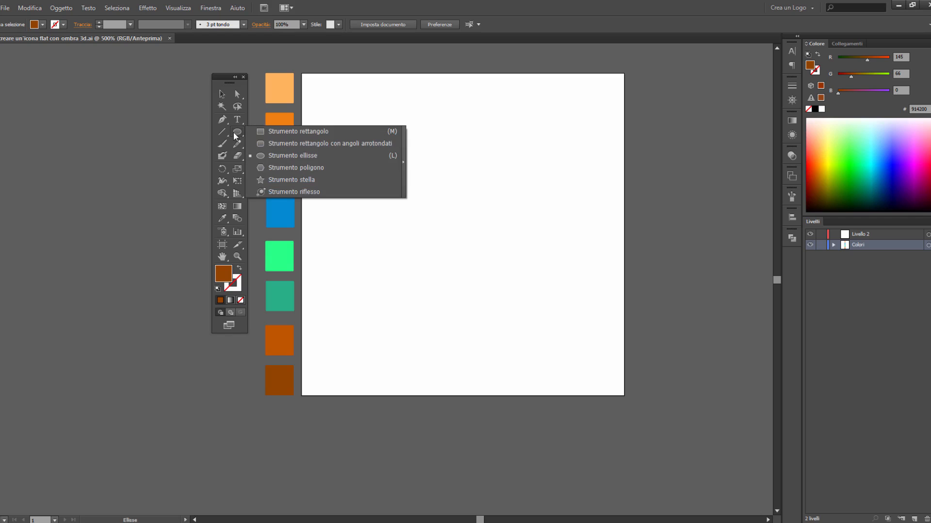
pyautogui.click(283, 139)
pyautogui.click(378, 124)
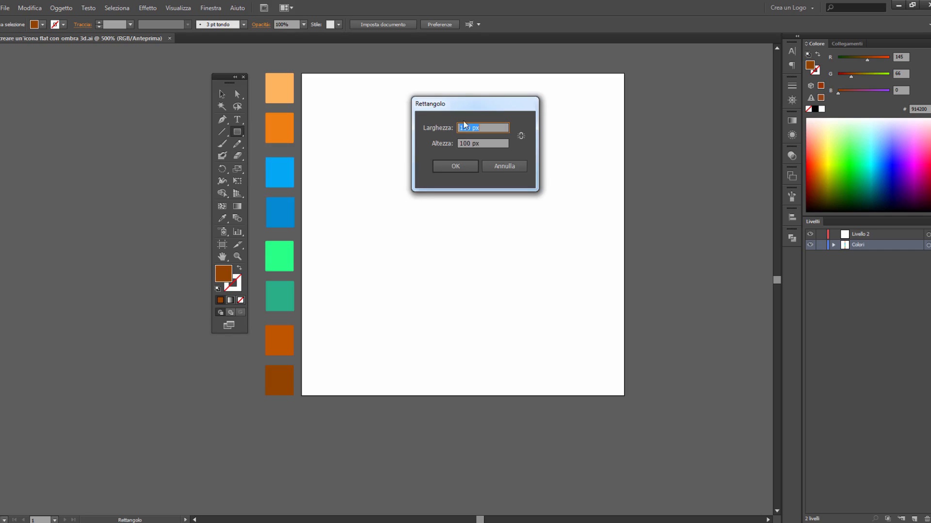
pyautogui.moveTo(481, 102); pyautogui.dragTo(505, 100)
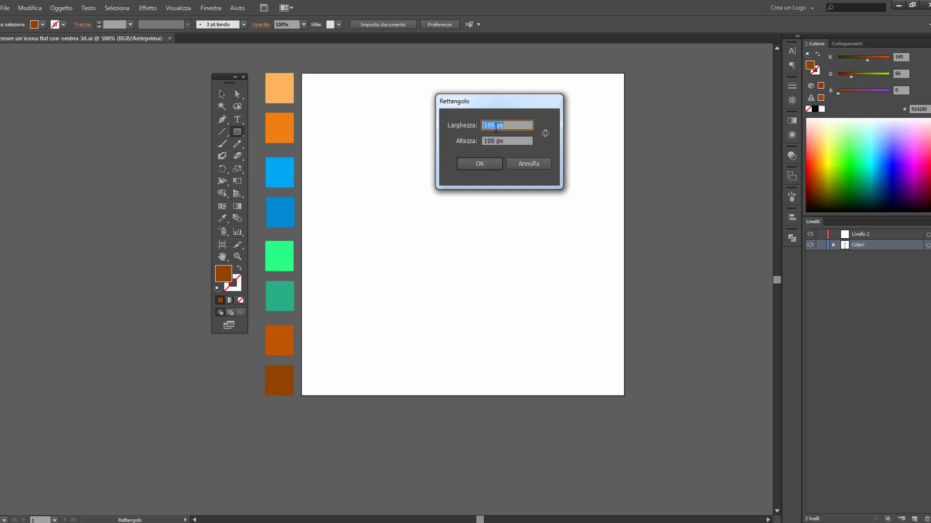
pyautogui.click(490, 164)
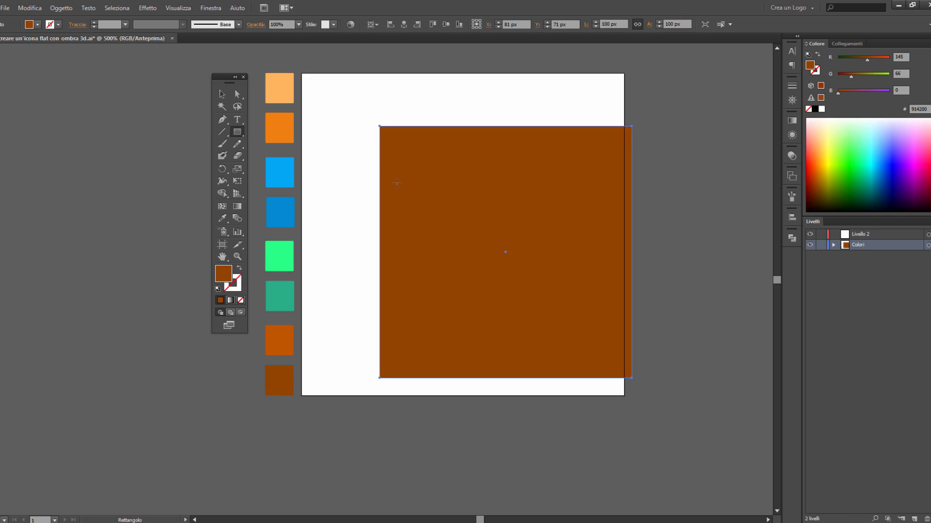
# Step: Scale the brown square uniformly to 20%
pyautogui.click(222, 94)
pyautogui.rightClick(632, 378)
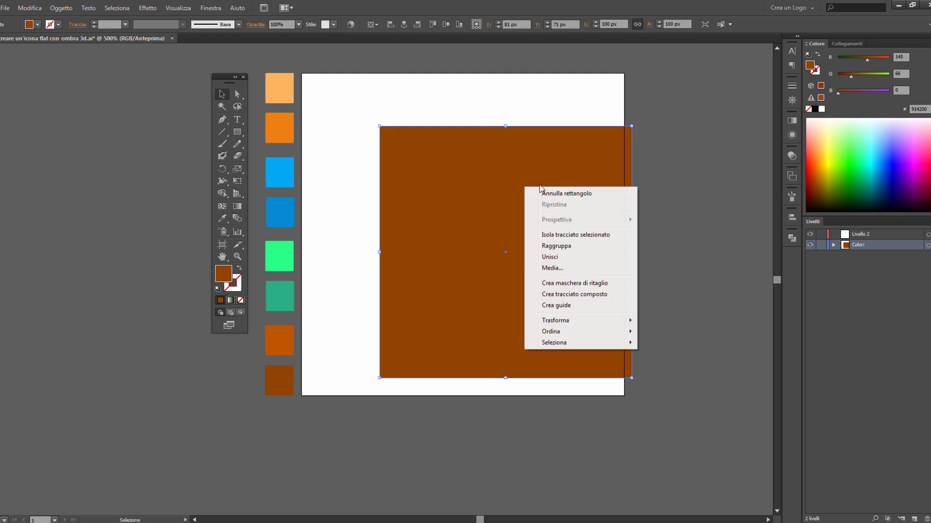
pyautogui.moveTo(581, 320)
pyautogui.click(677, 369)
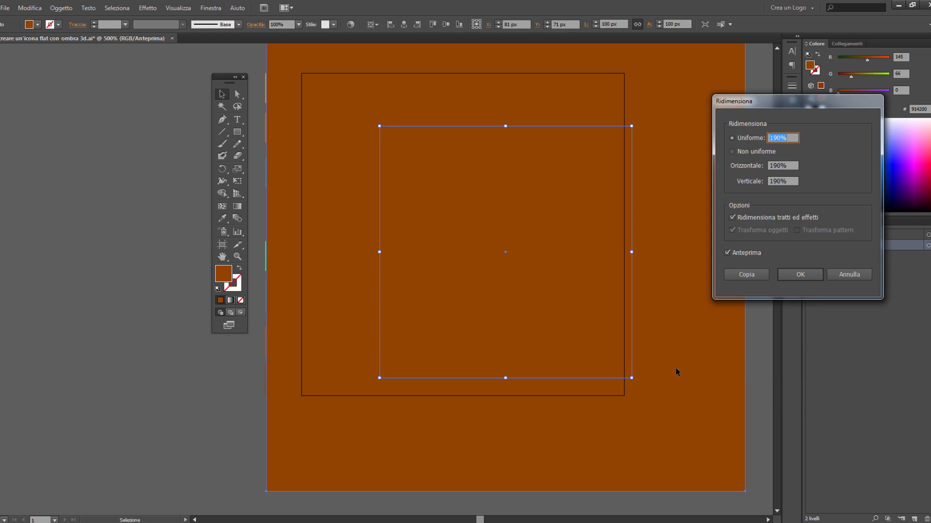
pyautogui.write('20')
pyautogui.press('Tab')
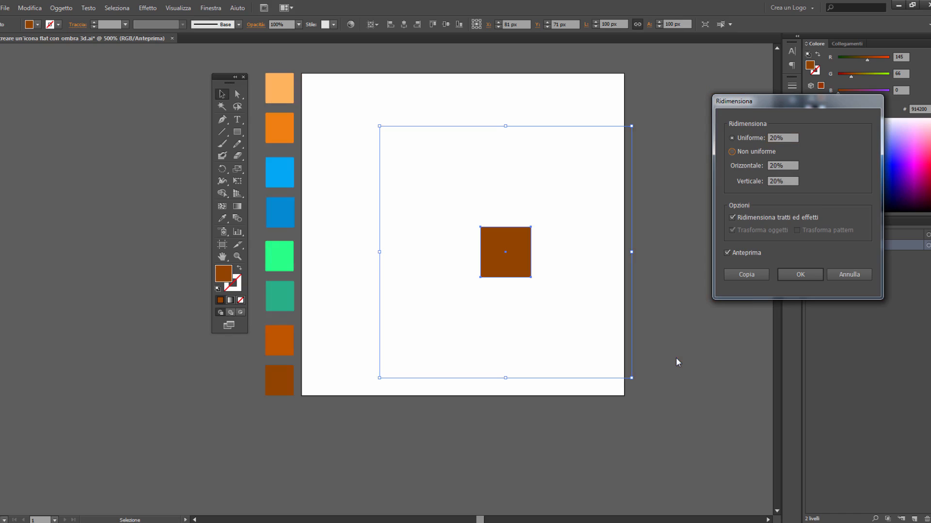
pyautogui.press('Return')
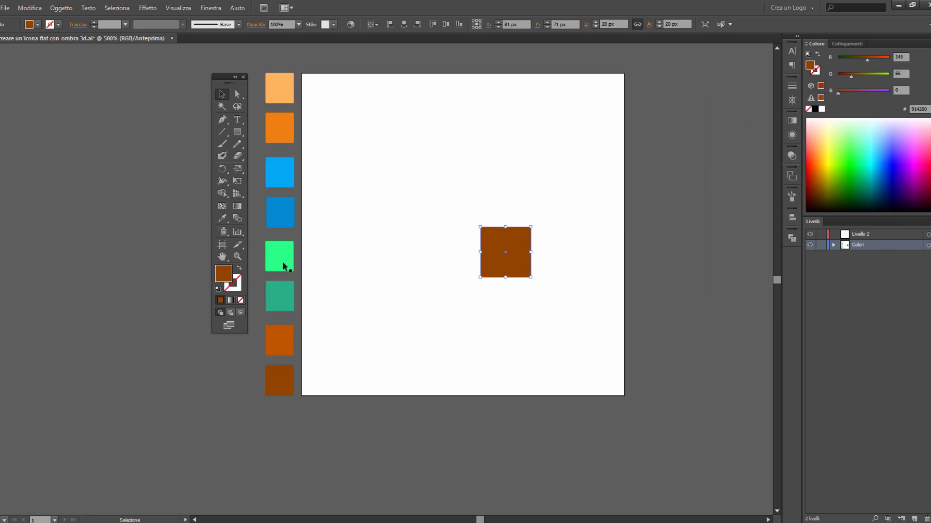
# Step: Turn the square into an unfilled shape with a black stroke and move it to the artboard's upper-left area
pyautogui.click(239, 268)
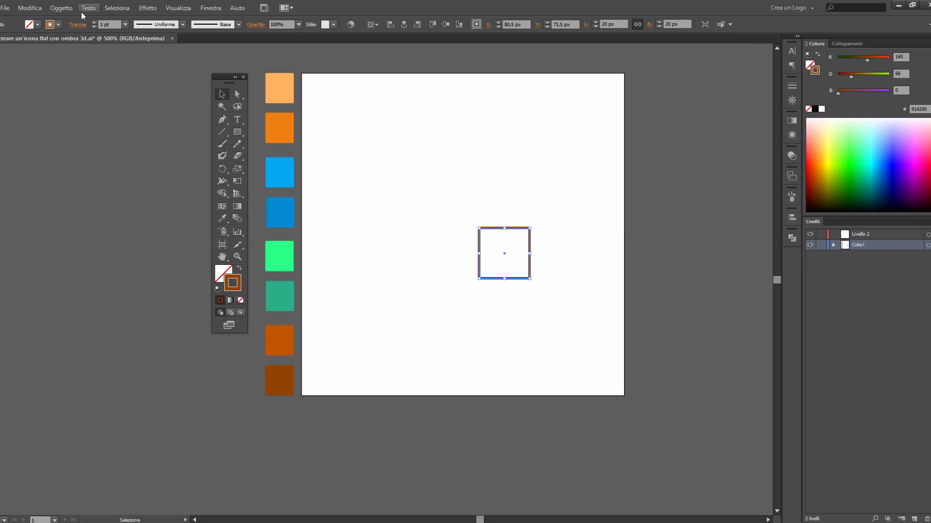
pyautogui.moveTo(513, 227); pyautogui.dragTo(547, 297)
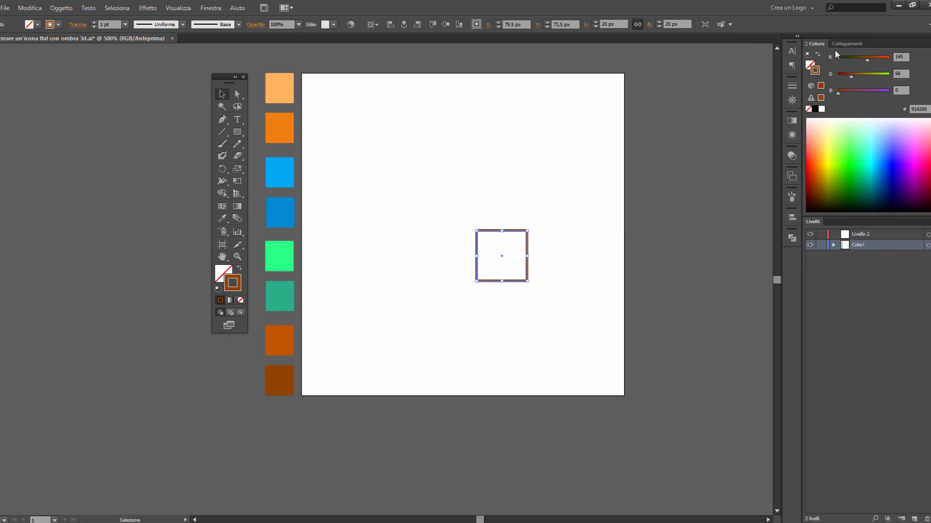
pyautogui.click(815, 109)
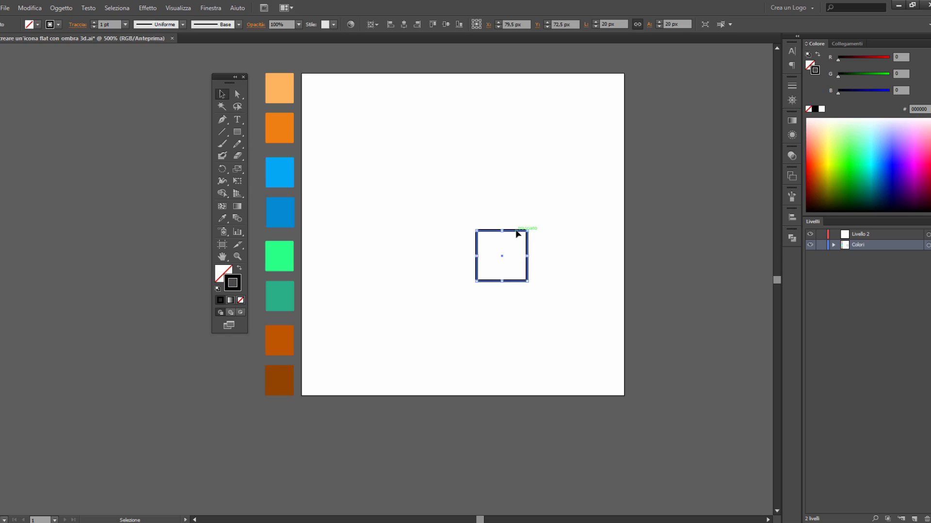
pyautogui.moveTo(528, 231); pyautogui.dragTo(409, 155)
pyautogui.click(410, 155)
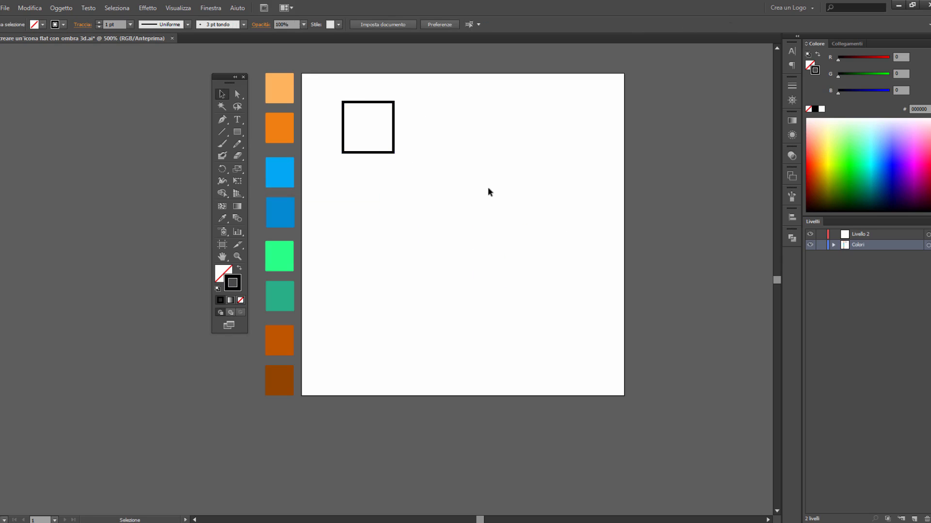
# Step: Duplicate the square twice straight down, edge to edge, to form a column of three squares
pyautogui.click(392, 153)
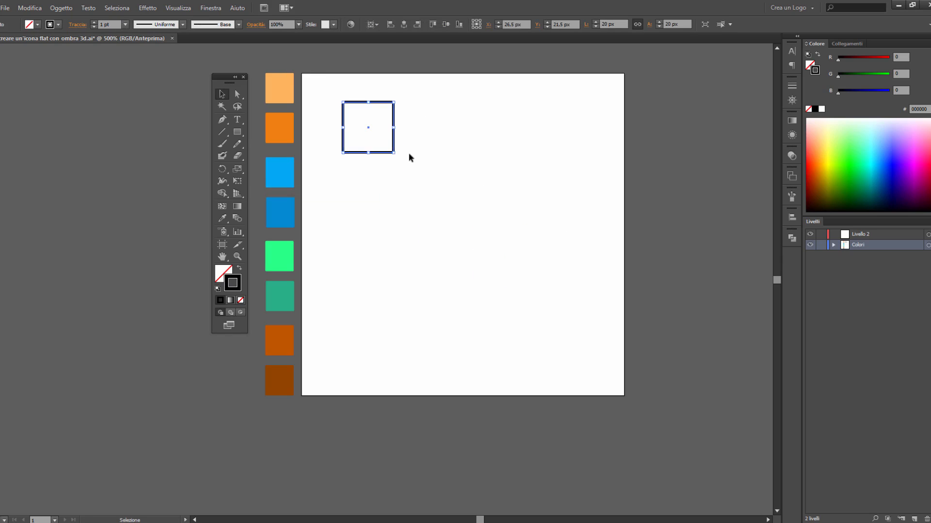
pyautogui.moveTo(386, 152); pyautogui.dragTo(386, 202)
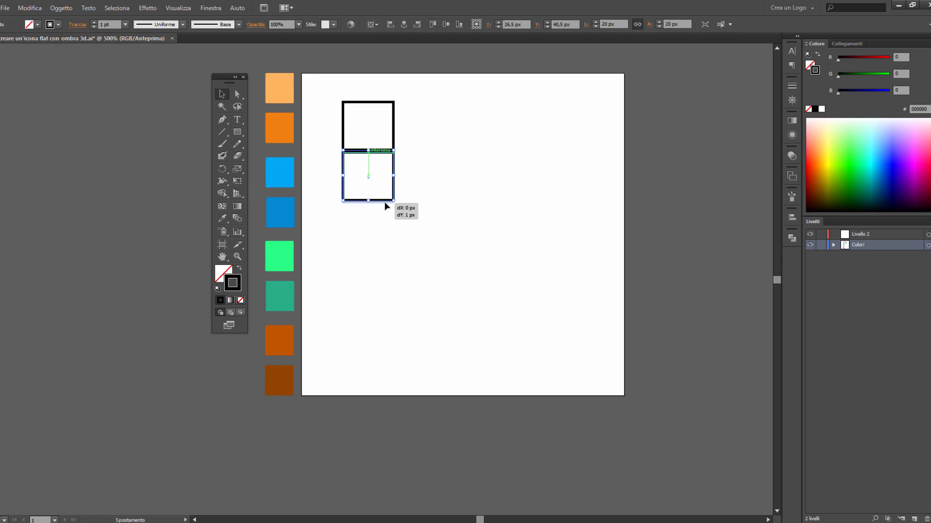
pyautogui.click(406, 286)
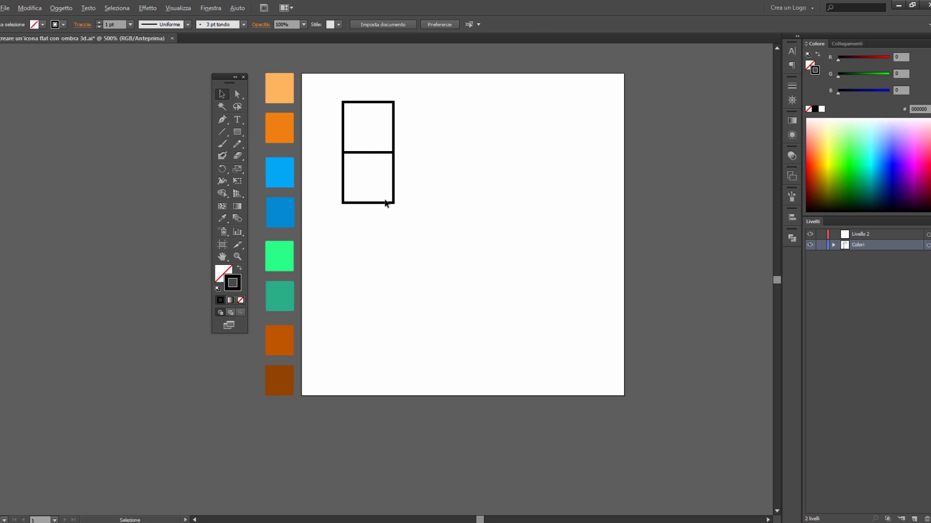
pyautogui.moveTo(386, 202); pyautogui.dragTo(386, 254)
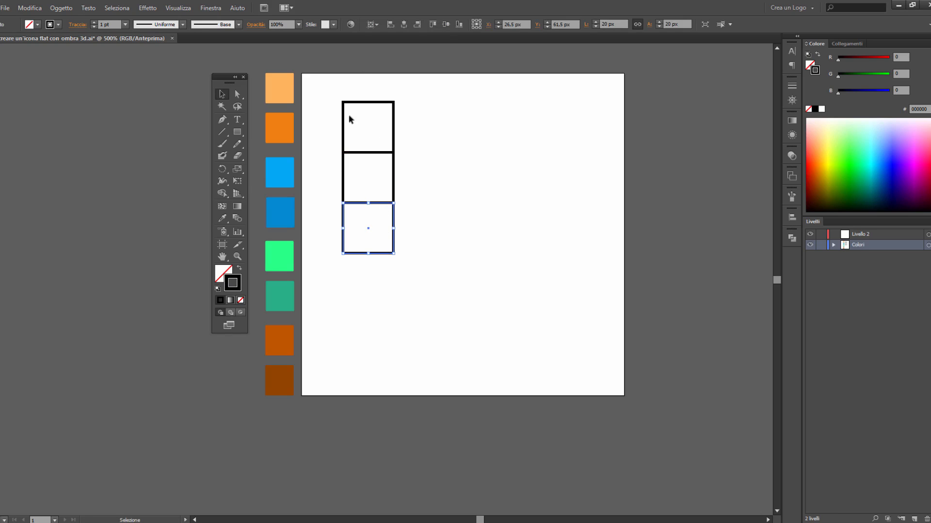
# Step: Duplicate the column of three squares twice to the right, edge to edge, to form a 3 × 3 grid
pyautogui.moveTo(349, 115); pyautogui.dragTo(390, 226)
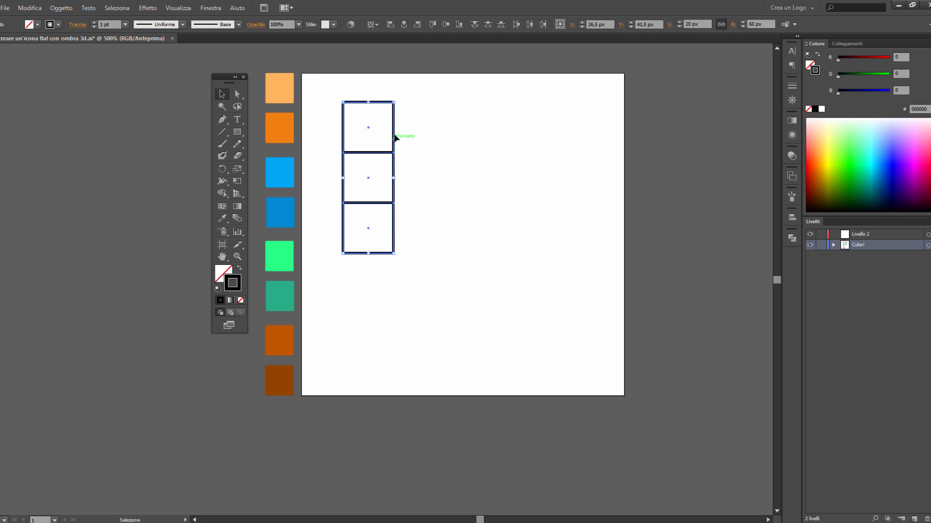
pyautogui.moveTo(395, 131); pyautogui.dragTo(494, 130)
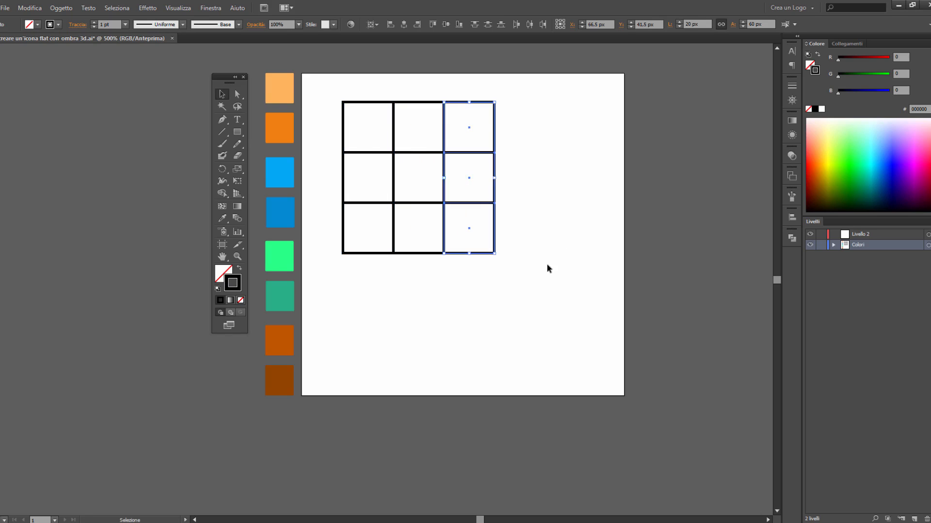
pyautogui.click(546, 263)
# Step: Draw a 20 px circle inside the grid's upper-left cell and copy it into the other three corner cells
pyautogui.scroll(1, 387, 140)
pyautogui.press('alt')
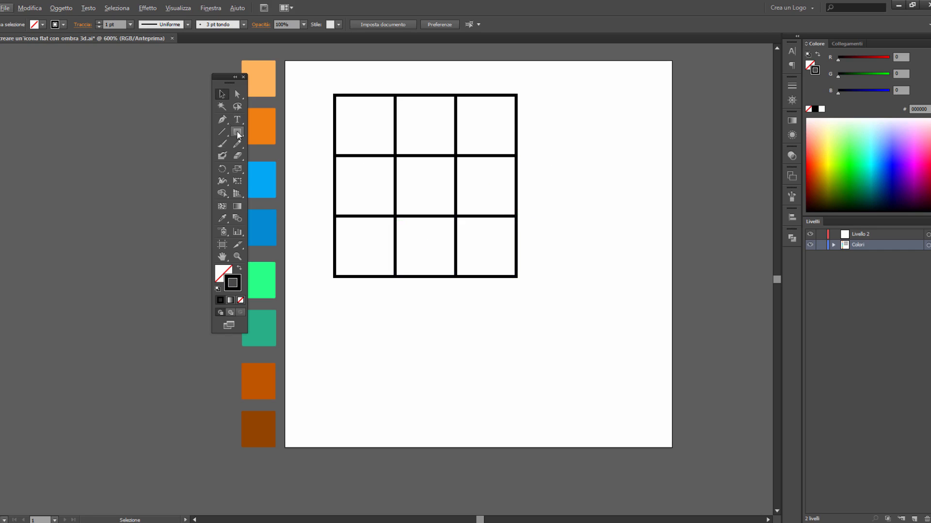
pyautogui.moveTo(237, 132); pyautogui.dragTo(271, 154)
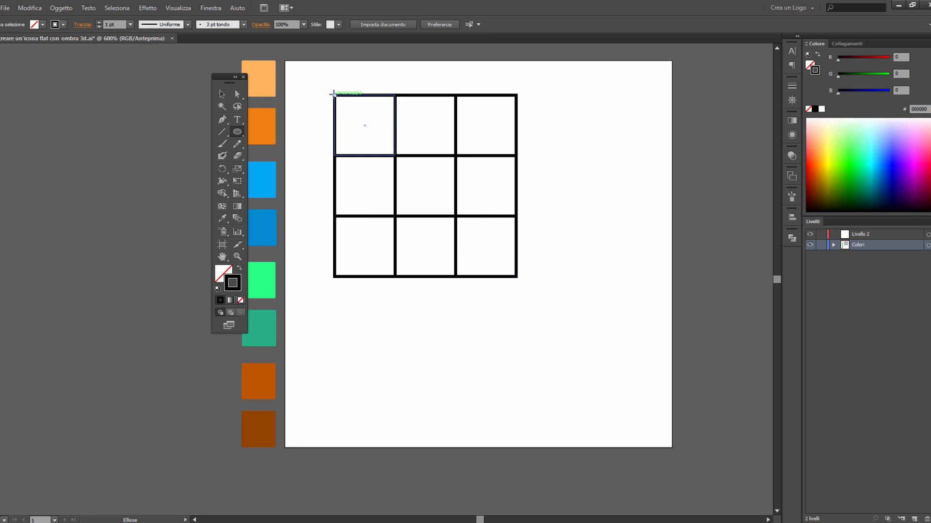
pyautogui.moveTo(333, 93); pyautogui.dragTo(395, 156)
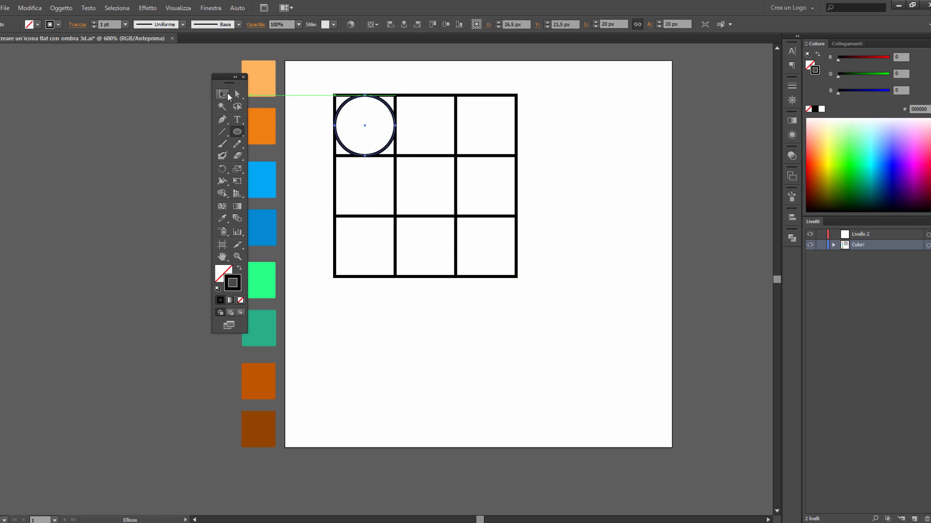
pyautogui.click(221, 92)
pyautogui.moveTo(394, 111); pyautogui.dragTo(510, 112)
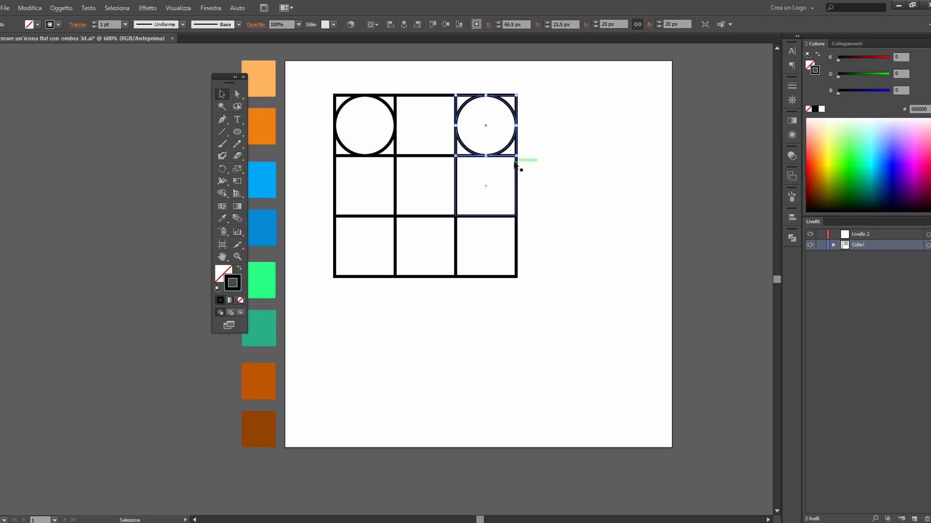
pyautogui.moveTo(510, 145); pyautogui.dragTo(344, 269)
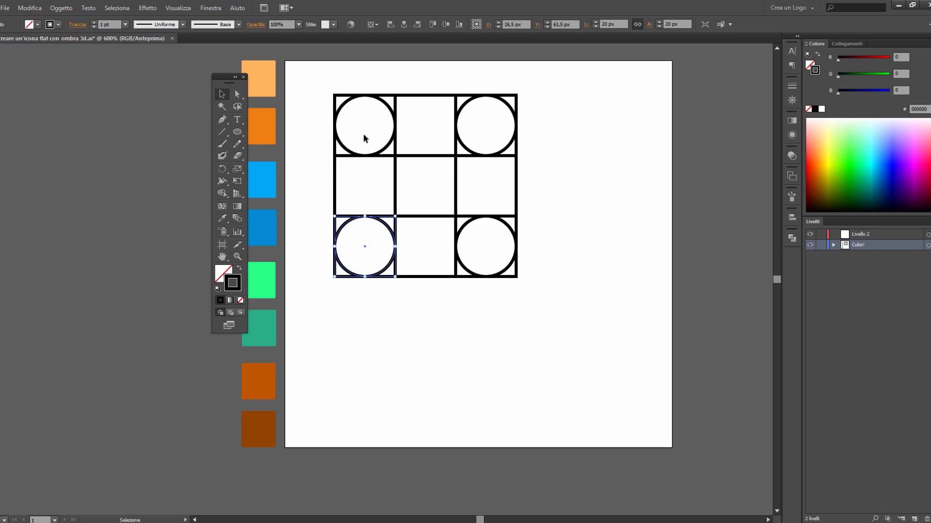
# Step: Copy the upper-left circle to the middle column, centred on the upper inner grid line, and stretch it symmetrically into an ellipse about 25.3 px wide
pyautogui.click(388, 147)
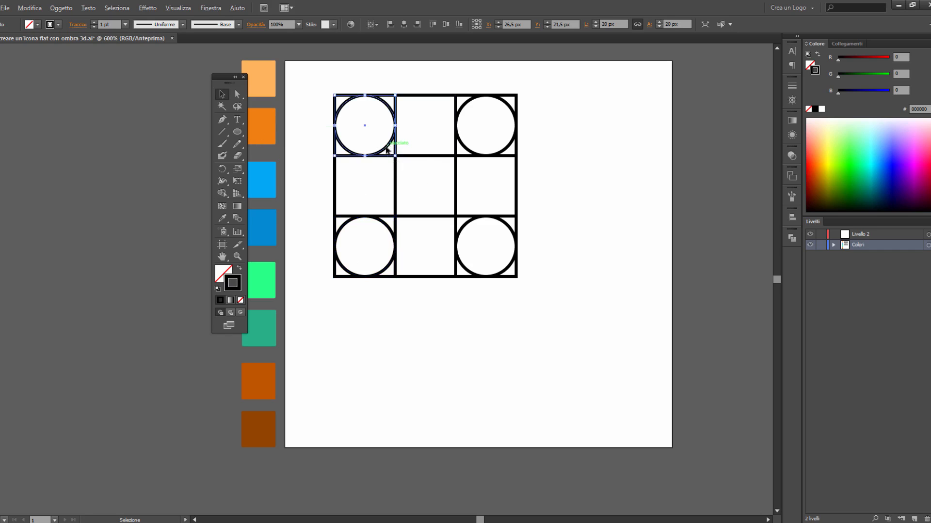
pyautogui.moveTo(388, 147); pyautogui.dragTo(448, 177)
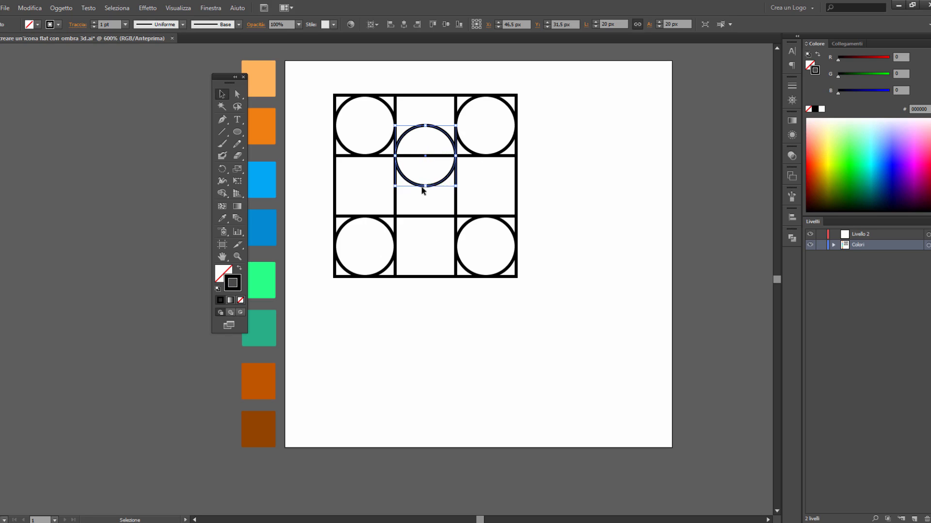
pyautogui.scroll(2, 417, 196)
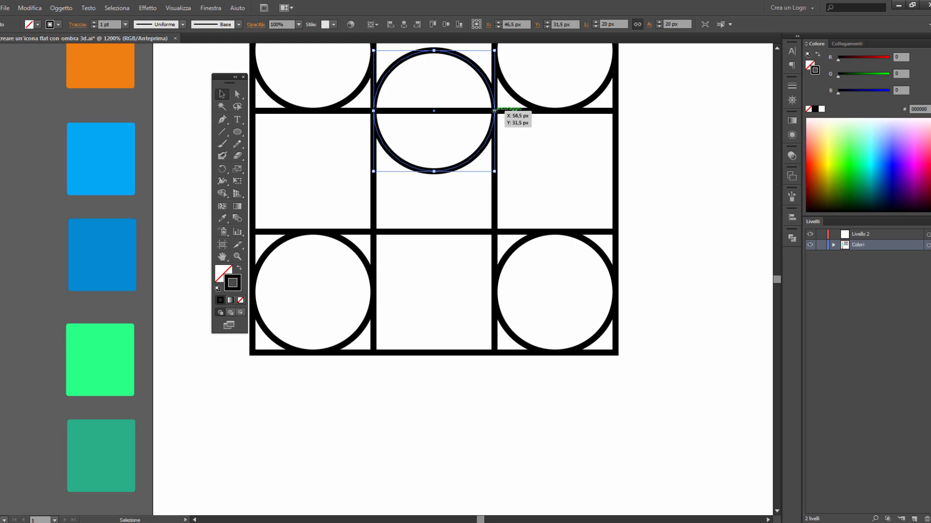
pyautogui.moveTo(494, 111); pyautogui.dragTo(508, 111)
pyautogui.moveTo(374, 110); pyautogui.dragTo(357, 110)
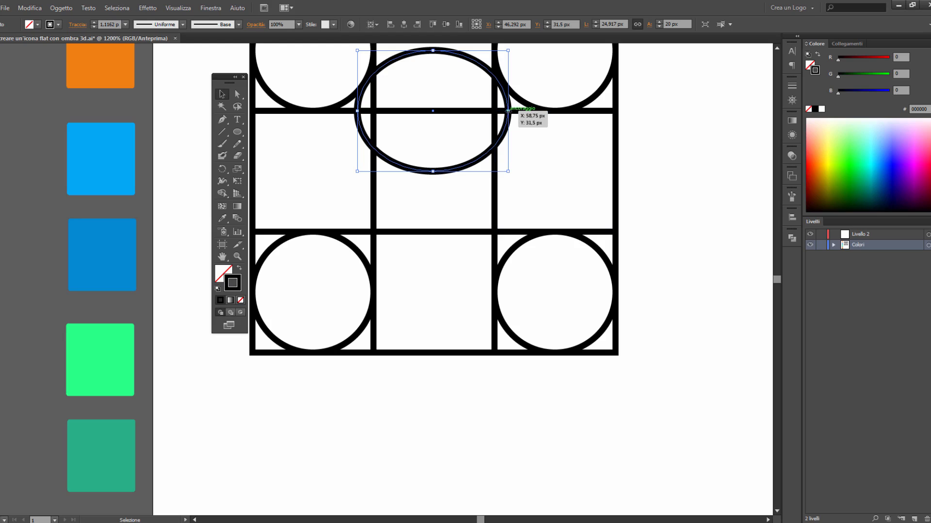
pyautogui.moveTo(508, 111); pyautogui.dragTo(511, 111)
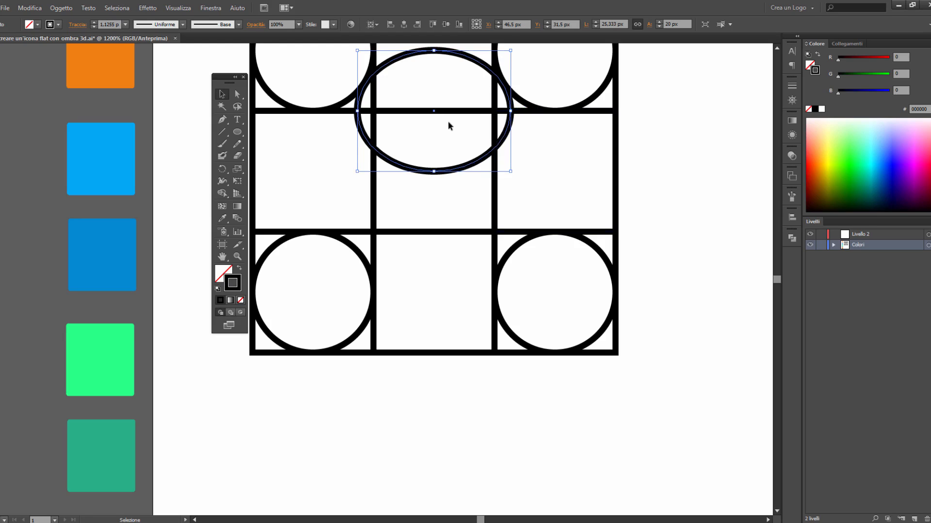
pyautogui.moveTo(356, 111); pyautogui.dragTo(357, 111)
# Step: Duplicate the ellipse 20 px straight down and extend the copy's top edge to make it about 20.5 px high
pyautogui.moveTo(467, 167); pyautogui.dragTo(470, 287)
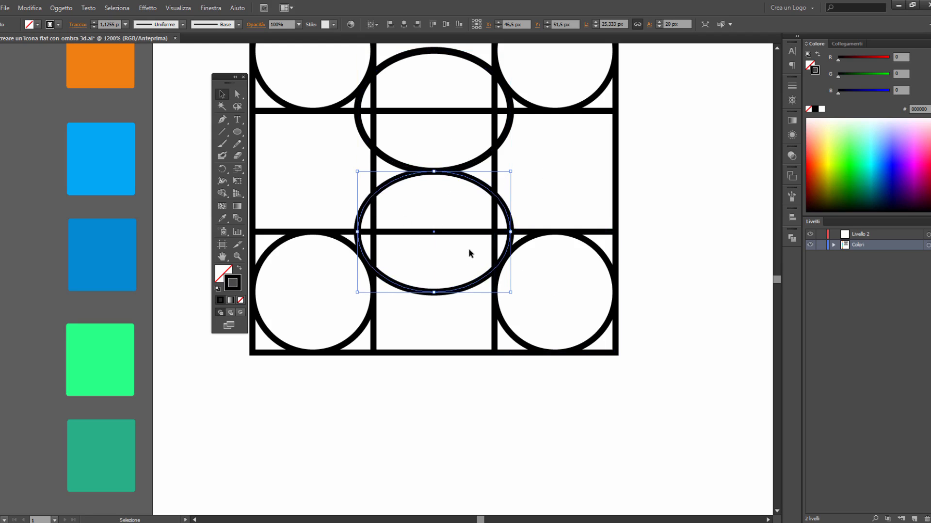
pyautogui.scroll(2, 468, 249)
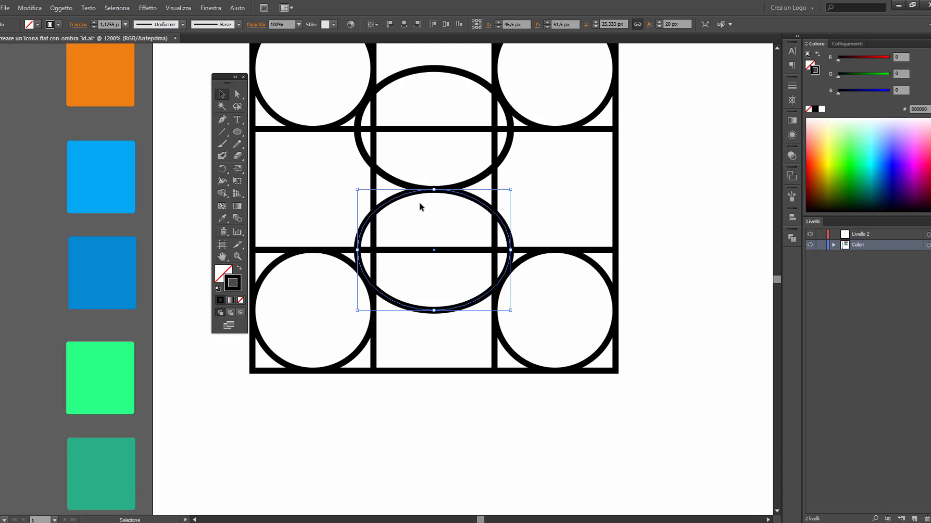
pyautogui.moveTo(434, 189); pyautogui.dragTo(434, 186)
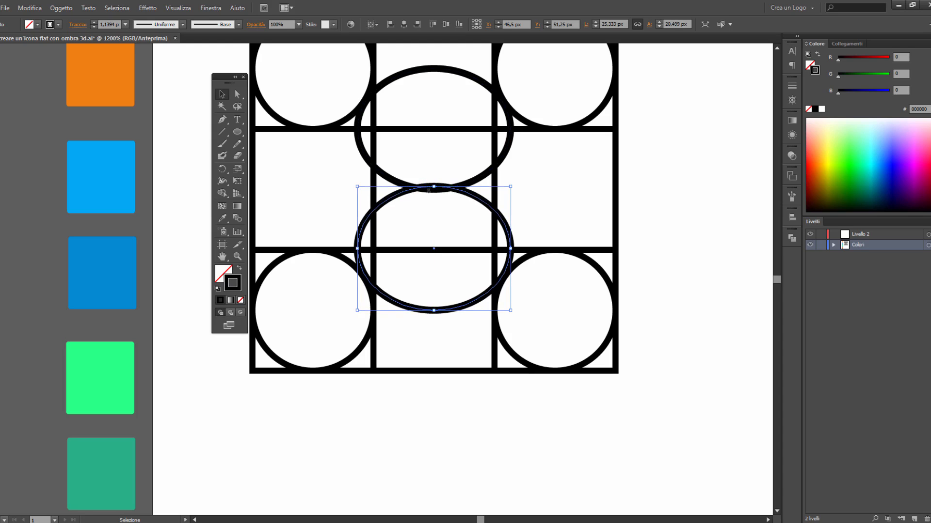
# Step: Select the whole grid and merge the left column's regions, including both circles, into one round-ended vertical shape with Shape Builder
pyautogui.scroll(-1, 485, 242)
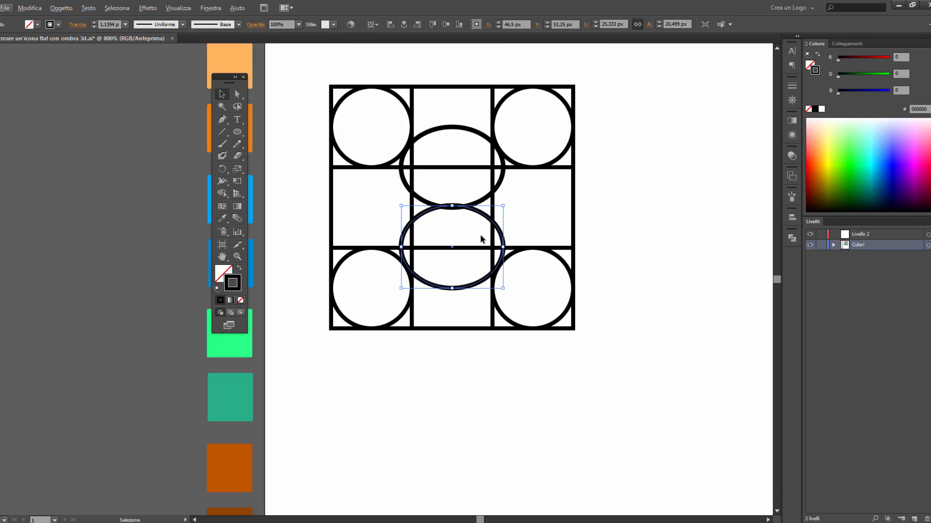
pyautogui.moveTo(304, 77); pyautogui.dragTo(581, 340)
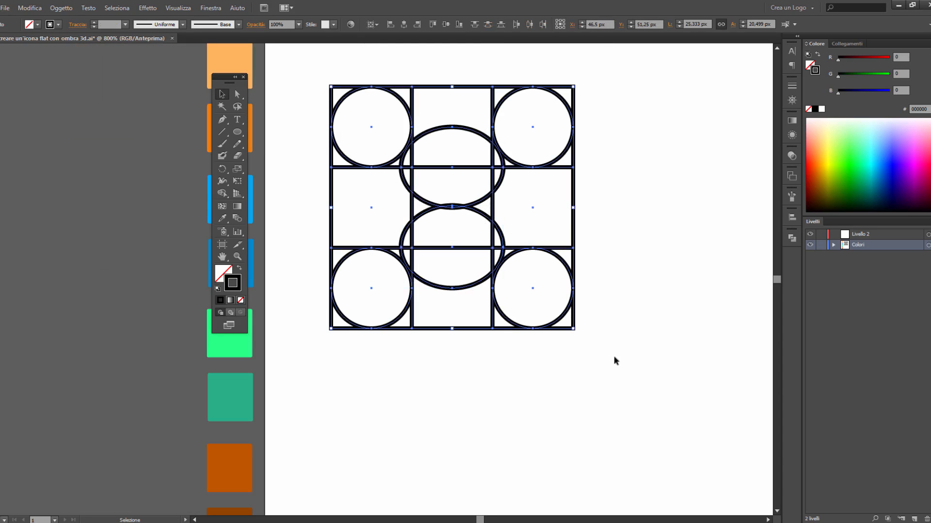
pyautogui.click(222, 193)
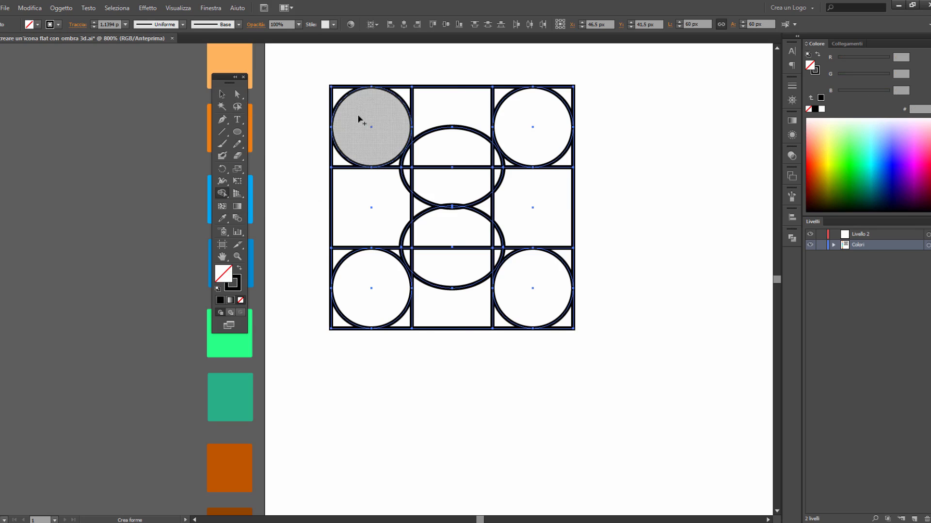
pyautogui.moveTo(358, 118); pyautogui.dragTo(360, 222)
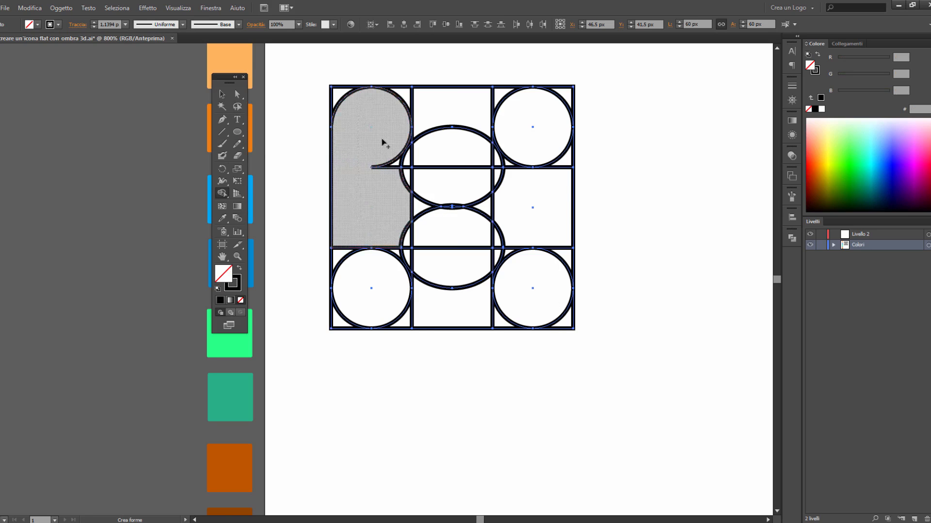
pyautogui.moveTo(407, 158); pyautogui.dragTo(404, 239)
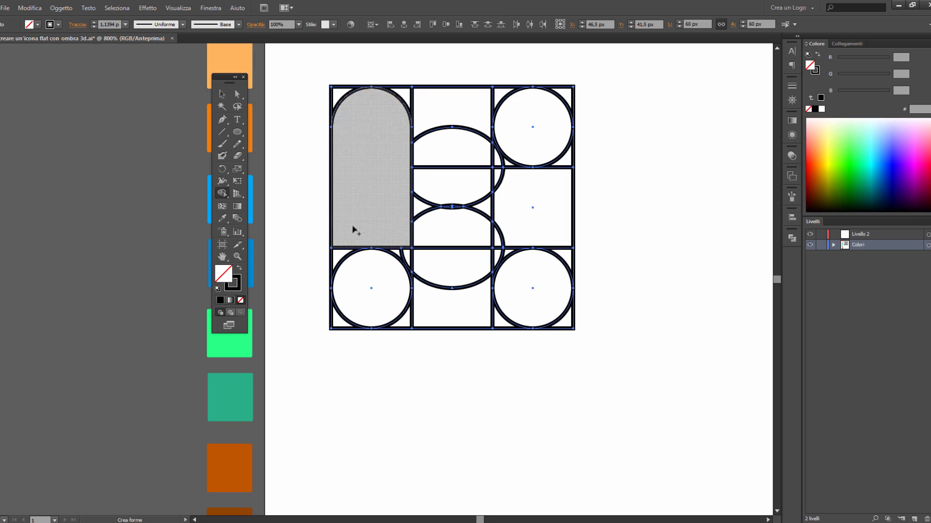
pyautogui.moveTo(347, 239); pyautogui.dragTo(357, 297)
pyautogui.moveTo(403, 222); pyautogui.dragTo(383, 255)
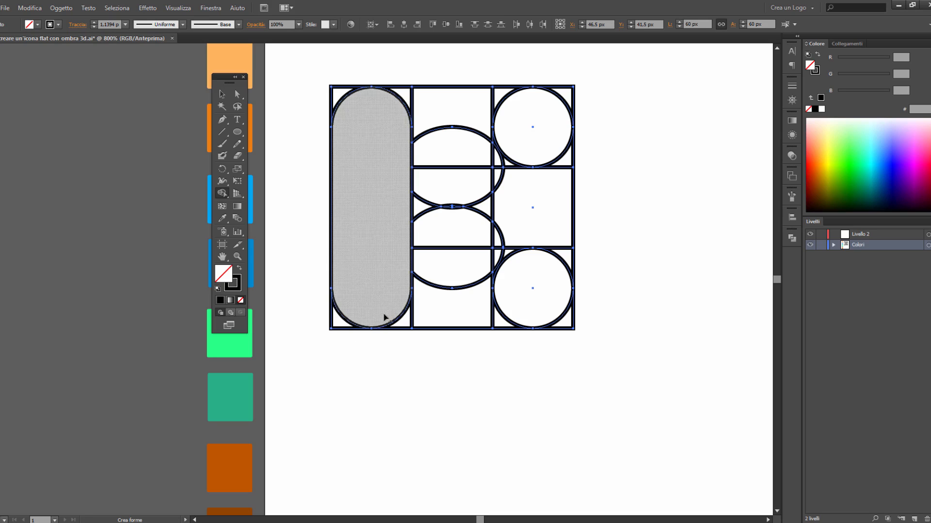
# Step: Merge the grid's bottom row, top row and right column into the left column with Shape Builder to form a rounded-square frame
pyautogui.moveTo(385, 317)
pyautogui.mouseDown()
pyautogui.moveTo(533, 311)
pyautogui.moveTo(550, 299)
pyautogui.moveTo(481, 264)
pyautogui.moveTo(374, 266)
pyautogui.mouseUp()
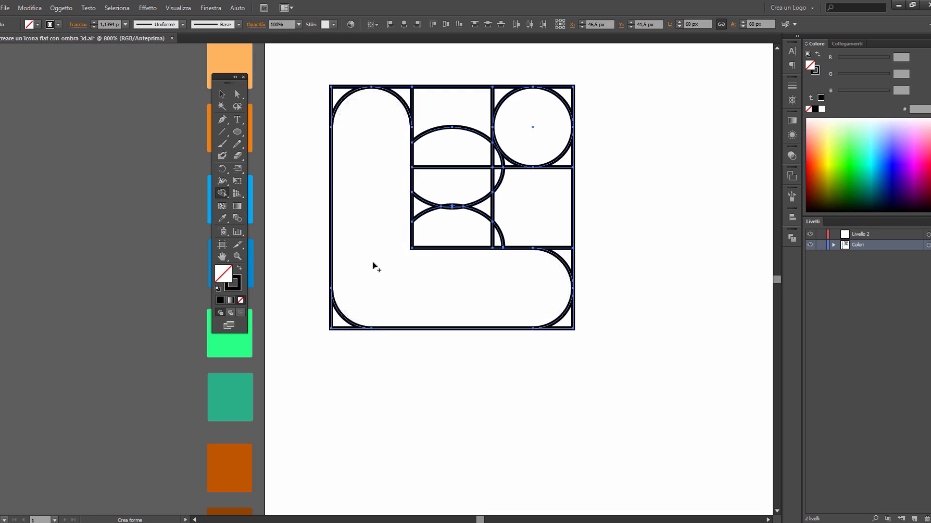
pyautogui.moveTo(384, 141)
pyautogui.mouseDown()
pyautogui.moveTo(436, 111)
pyautogui.moveTo(541, 109)
pyautogui.mouseUp()
pyautogui.moveTo(532, 144)
pyautogui.mouseDown()
pyautogui.moveTo(510, 152)
pyautogui.moveTo(417, 148)
pyautogui.mouseUp()
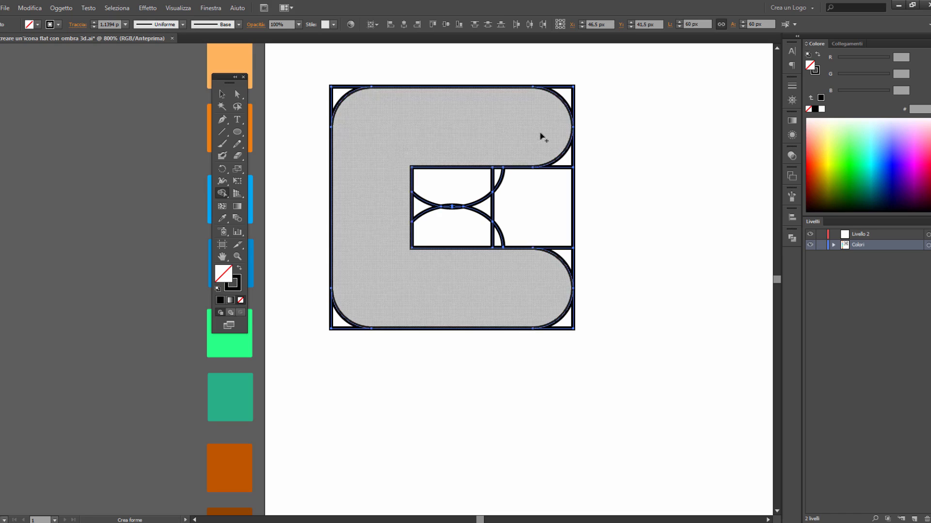
pyautogui.moveTo(542, 135)
pyautogui.mouseDown()
pyautogui.moveTo(546, 231)
pyautogui.moveTo(560, 281)
pyautogui.mouseUp()
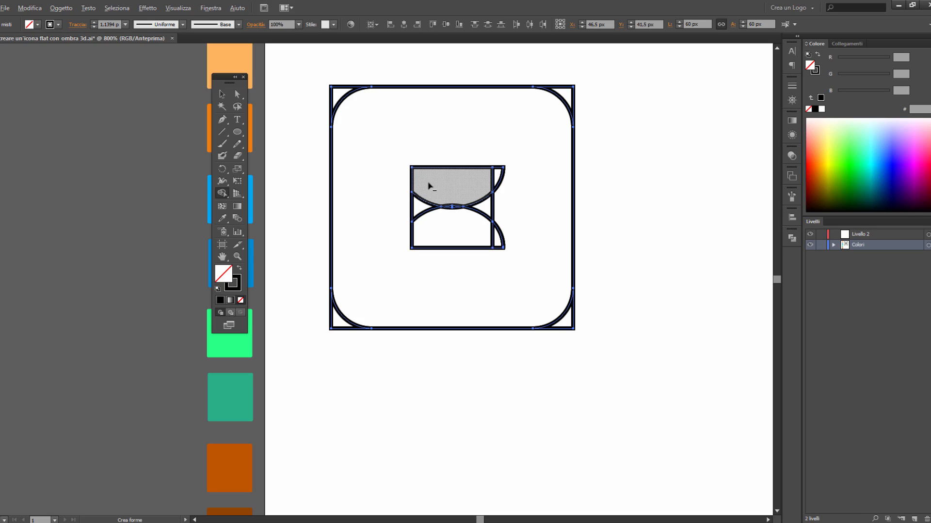
# Step: Remove the central regions with Shape Builder to leave a cut-out with a curved notch, merging the small wedge into the frame
pyautogui.moveTo(429, 191)
pyautogui.mouseDown()
pyautogui.moveTo(427, 218)
pyautogui.moveTo(442, 231)
pyautogui.moveTo(459, 226)
pyautogui.moveTo(457, 213)
pyautogui.mouseUp()
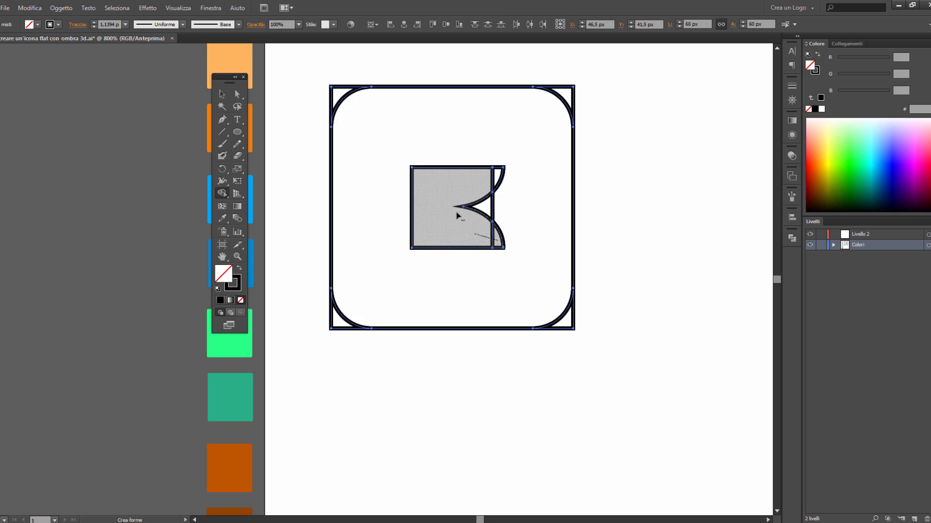
pyautogui.moveTo(490, 179); pyautogui.dragTo(498, 178)
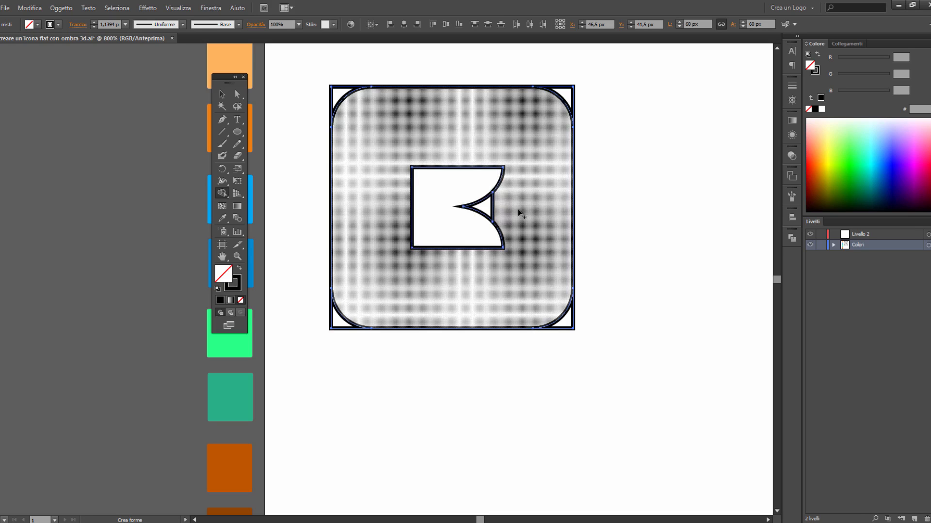
pyautogui.moveTo(485, 209); pyautogui.dragTo(499, 212)
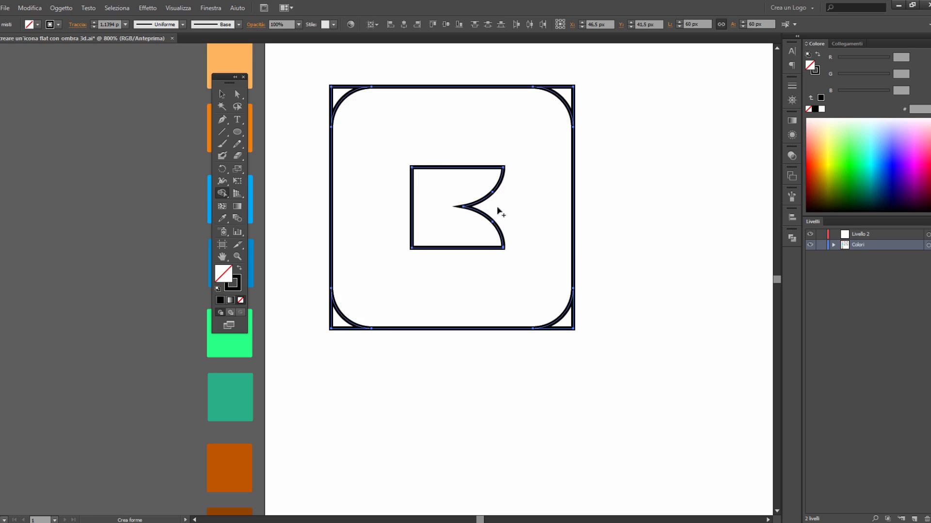
pyautogui.press('v')
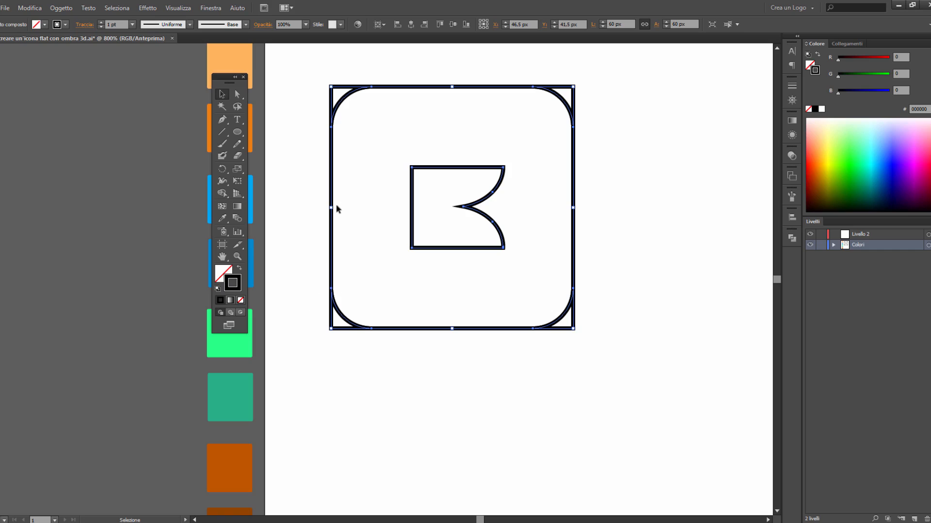
# Step: Swap the rounded frame's fill and stroke, and apply the light orange swatch's colour with the Eyedropper
pyautogui.moveTo(221, 76); pyautogui.dragTo(148, 82)
pyautogui.scroll(2, 187, 182)
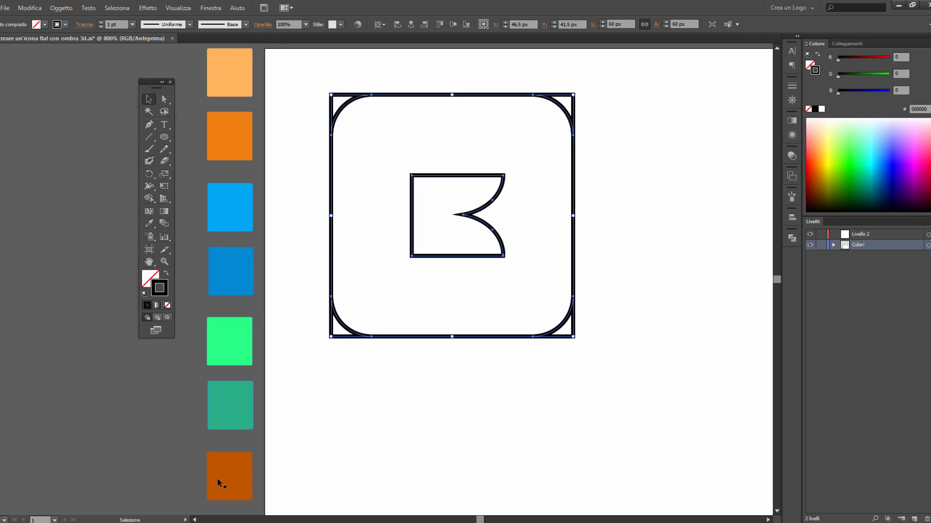
pyautogui.click(230, 76)
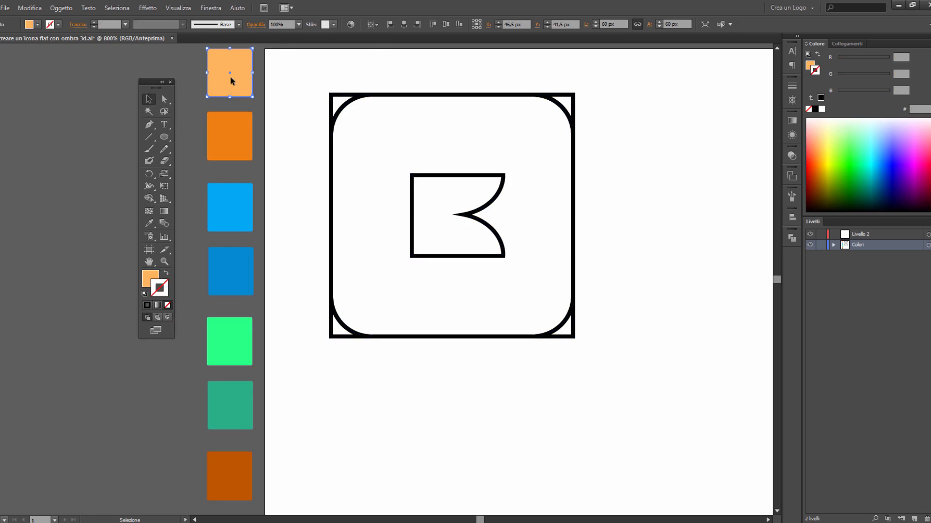
pyautogui.click(235, 137)
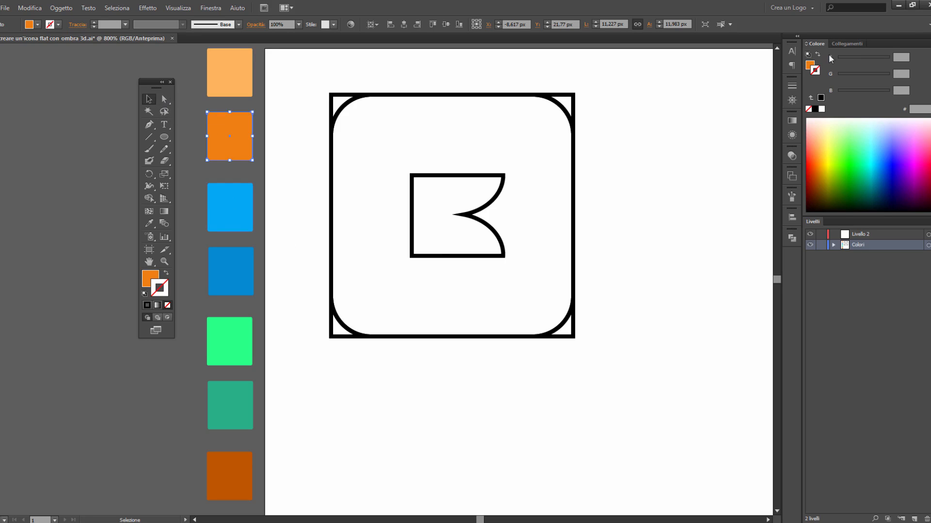
pyautogui.click(187, 101)
pyautogui.click(347, 104)
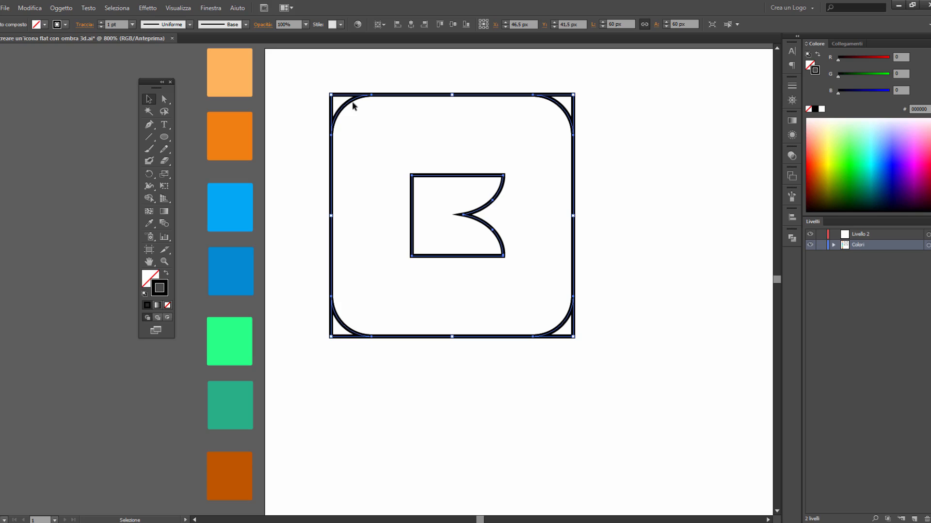
pyautogui.click(166, 274)
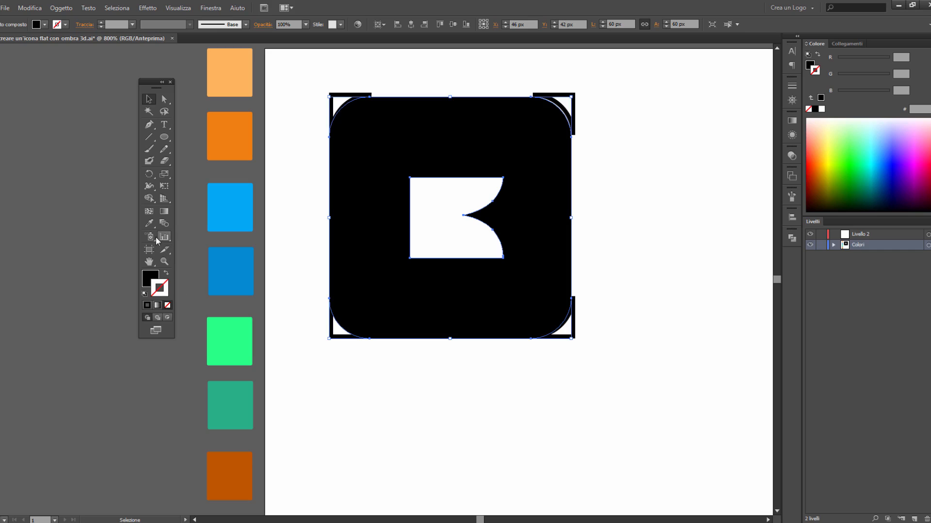
pyautogui.click(150, 224)
pyautogui.click(237, 73)
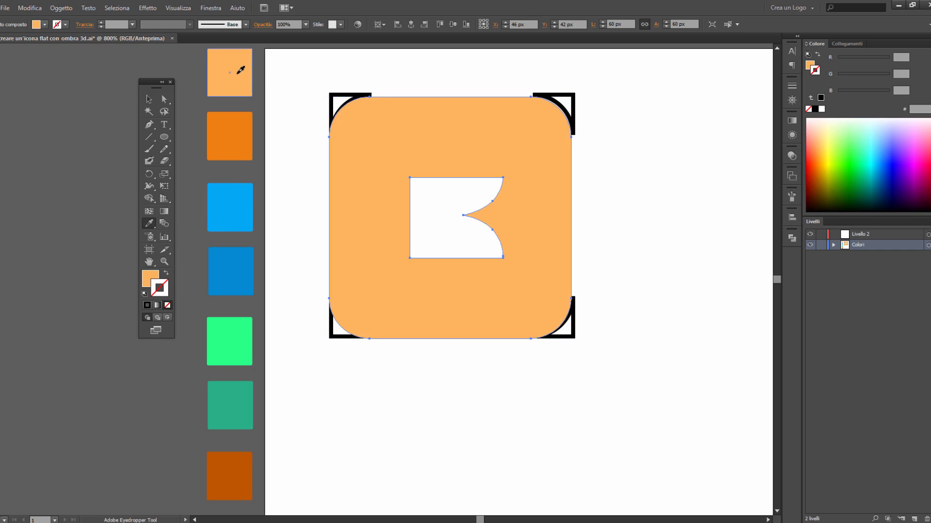
pyautogui.click(149, 99)
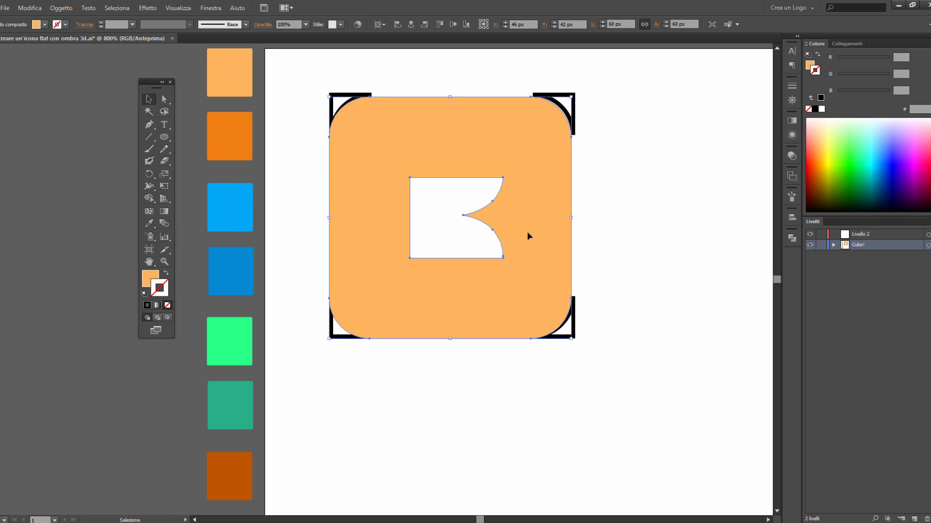
# Step: Duplicate the orange icon to the lower right, and move the original with its leftover corner pieces off the artboard's left side
pyautogui.scroll(-1, 326, 184)
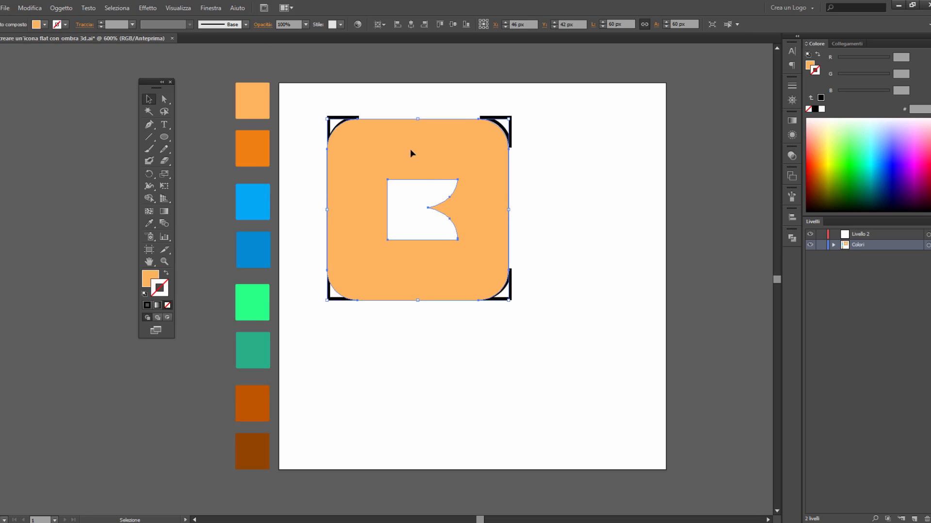
pyautogui.moveTo(446, 156); pyautogui.dragTo(643, 291)
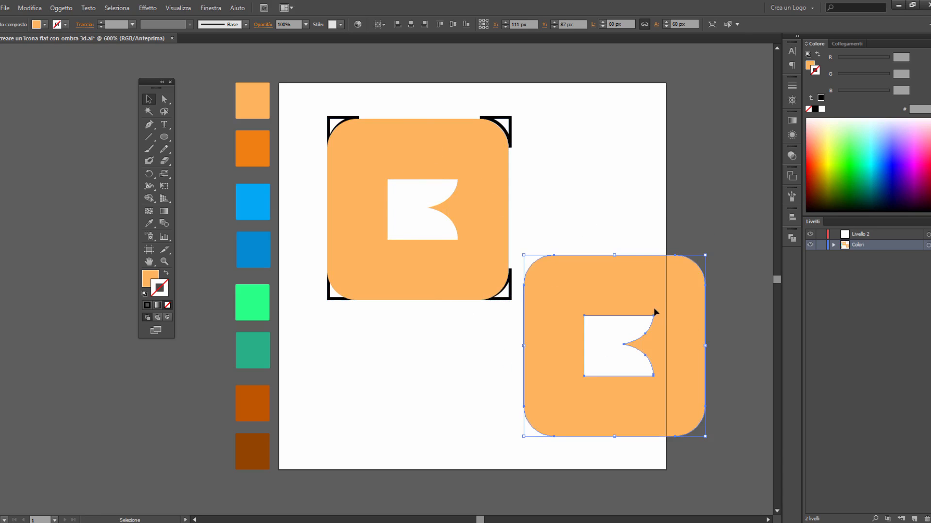
pyautogui.moveTo(312, 100); pyautogui.dragTo(510, 313)
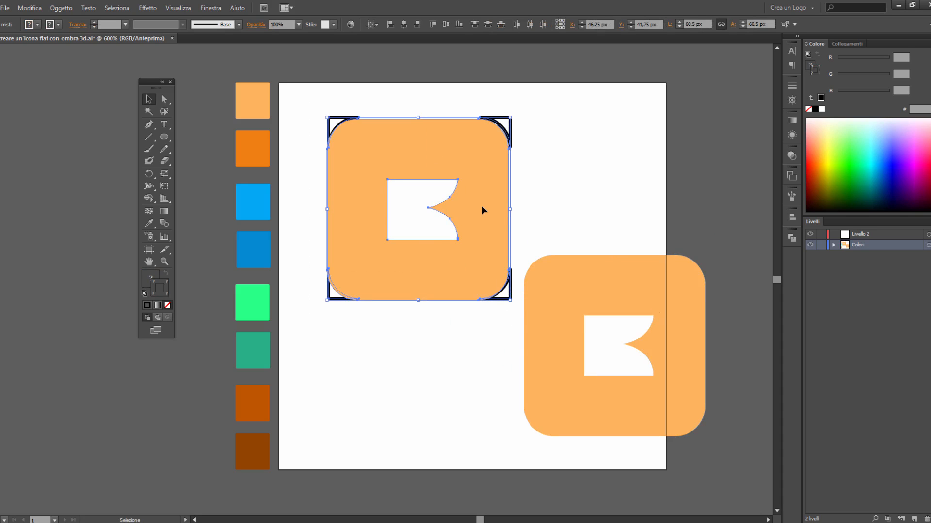
pyautogui.moveTo(433, 214); pyautogui.dragTo(100, 211)
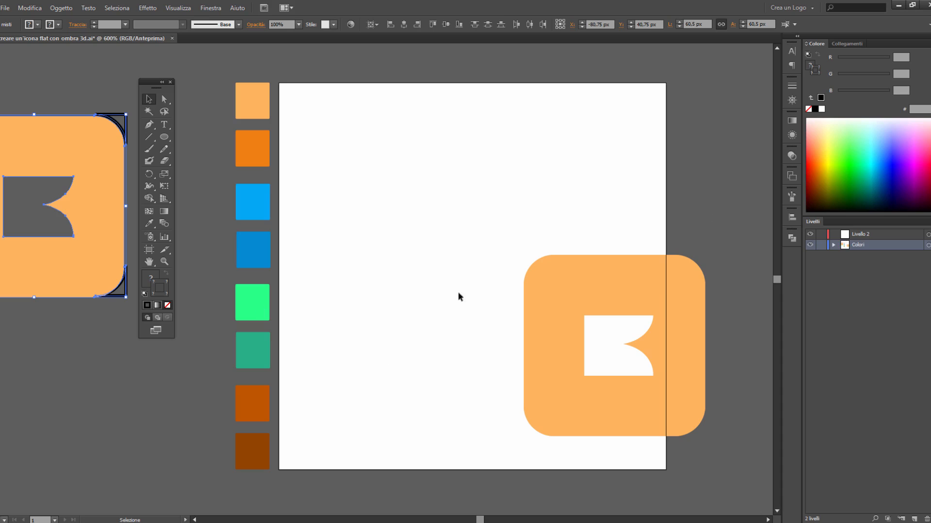
# Step: Move the copied icon to X 65 px, Y 55 px and rotate it 90° so the cut-out's notch faces up
pyautogui.moveTo(579, 289); pyautogui.dragTo(440, 192)
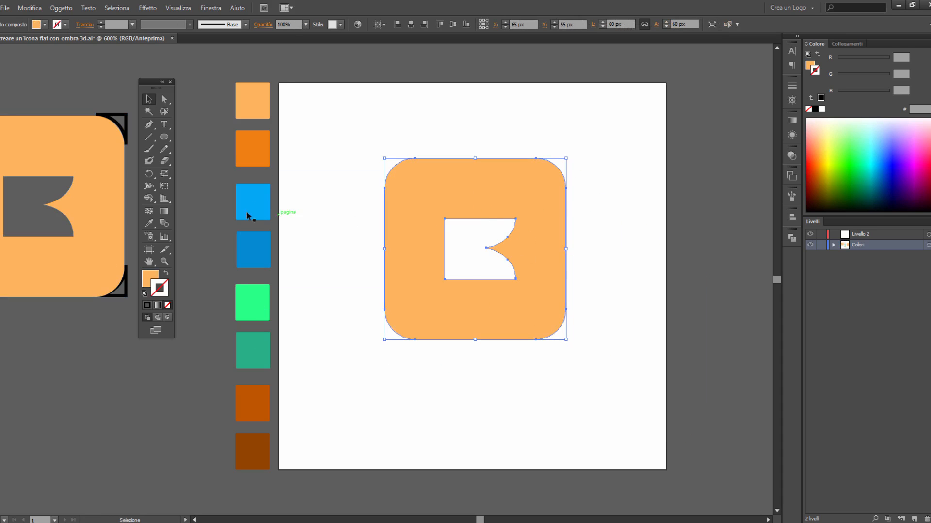
pyautogui.moveTo(146, 88); pyautogui.dragTo(202, 93)
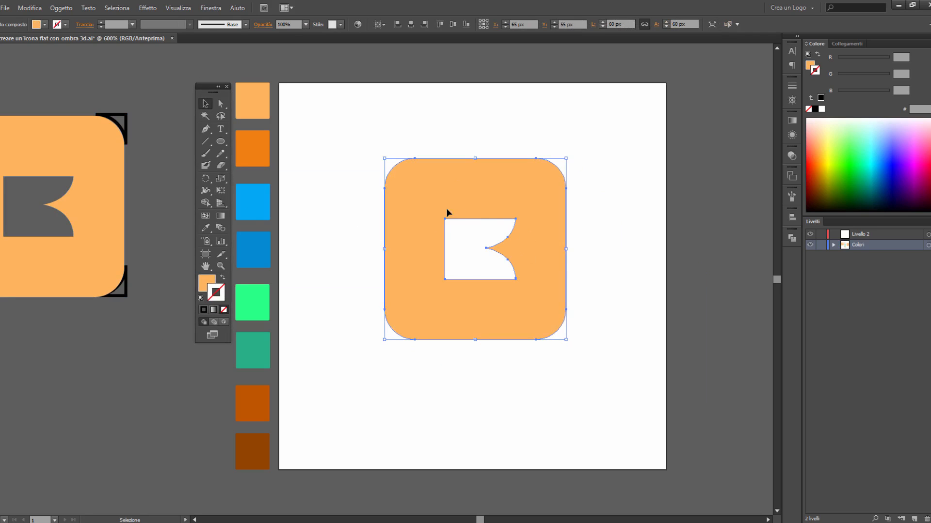
pyautogui.doubleClick(206, 183)
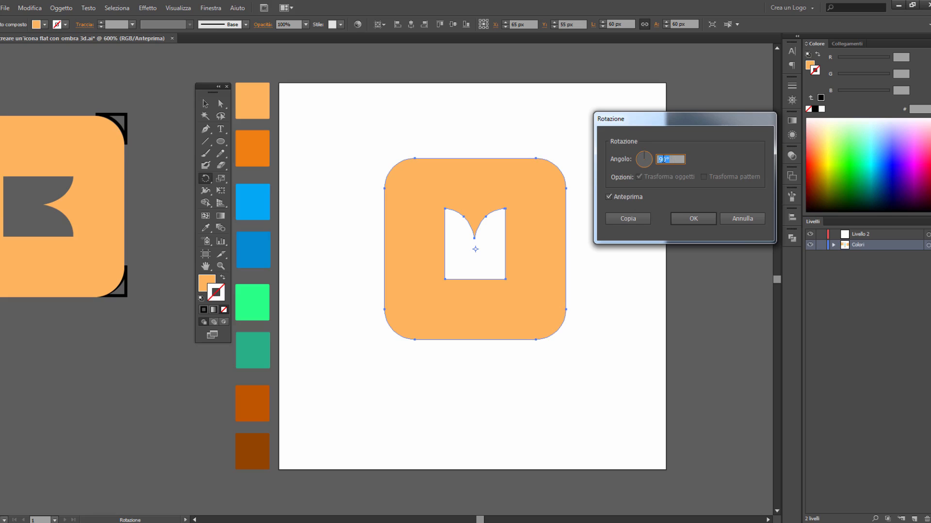
pyautogui.click(693, 218)
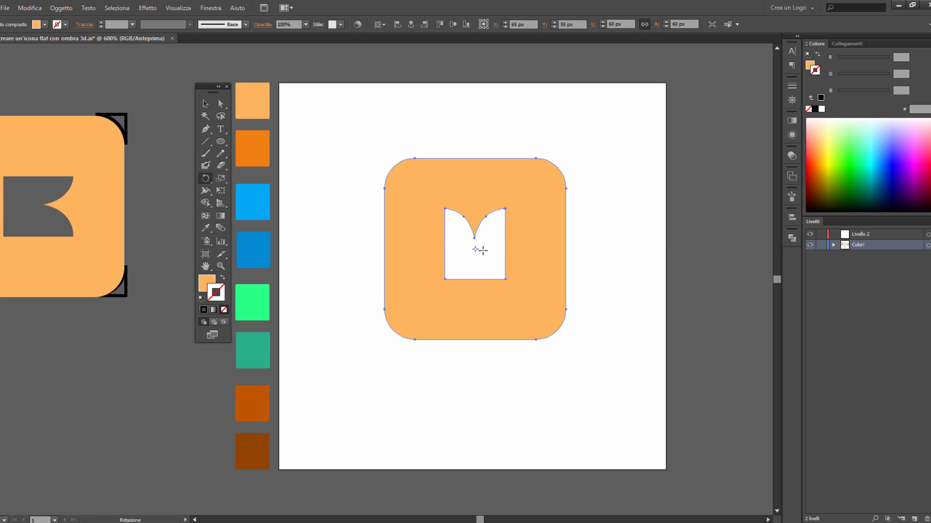
pyautogui.click(205, 104)
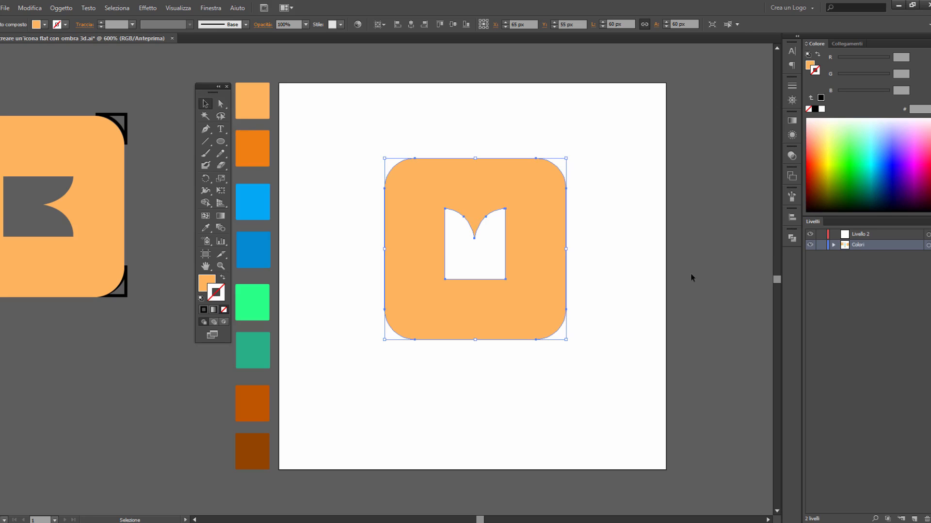
pyautogui.click(612, 276)
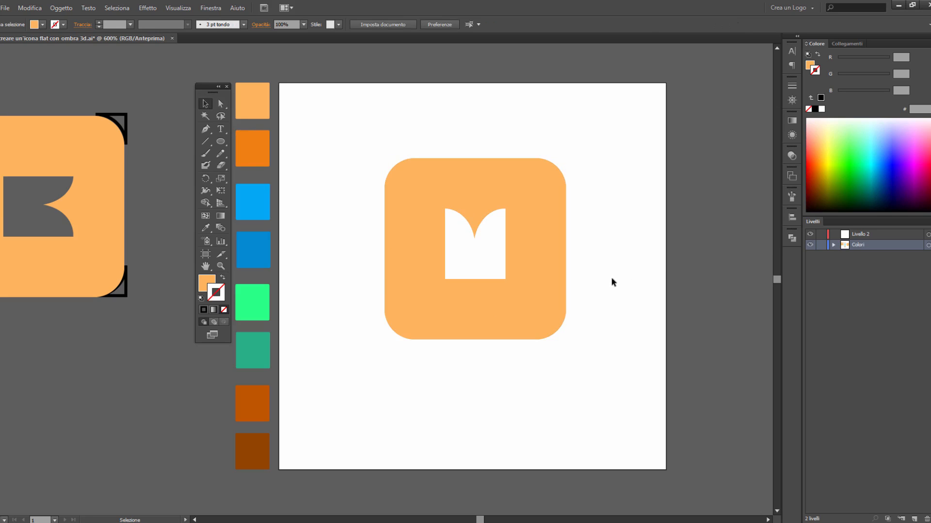
# Step: Draw two 225° lines about 28.3 px long from the cut-out's upper-left and lower-right corners to the icon's left and bottom edges
pyautogui.click(204, 140)
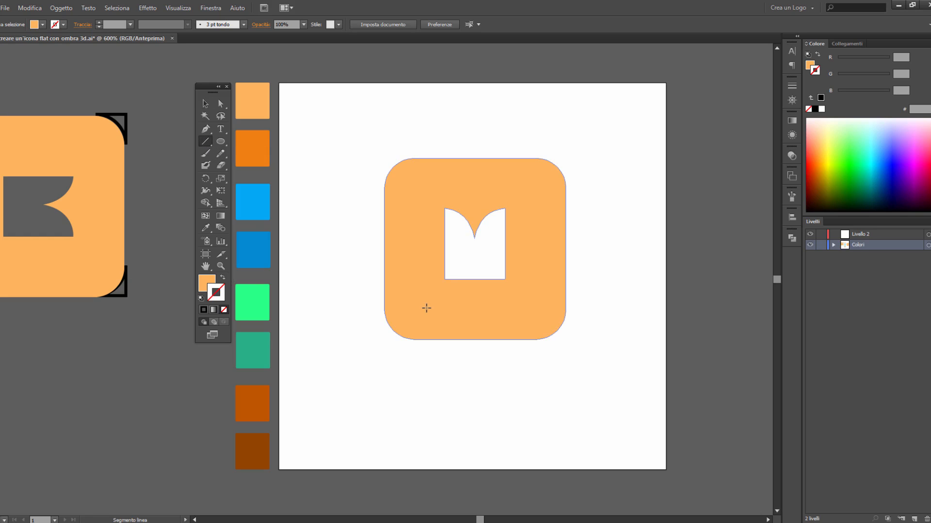
pyautogui.scroll(2, 424, 306)
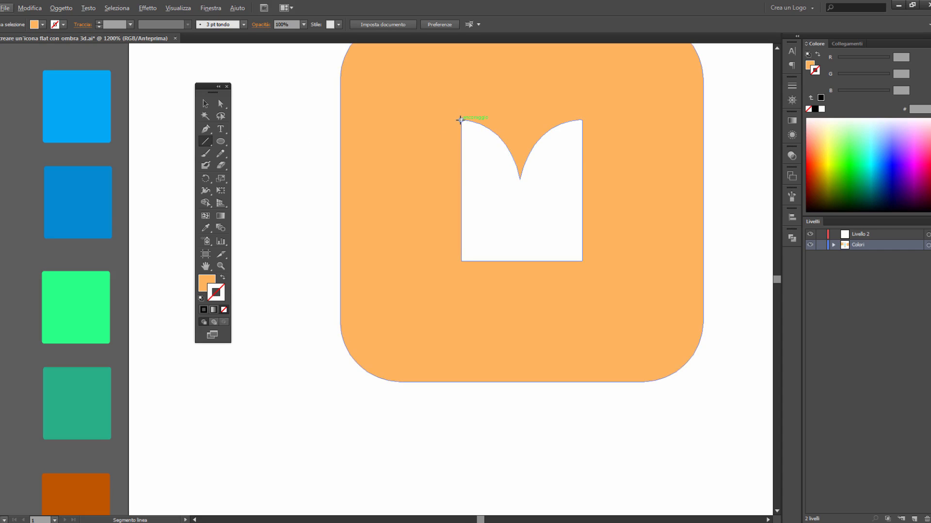
pyautogui.moveTo(461, 120); pyautogui.dragTo(339, 240)
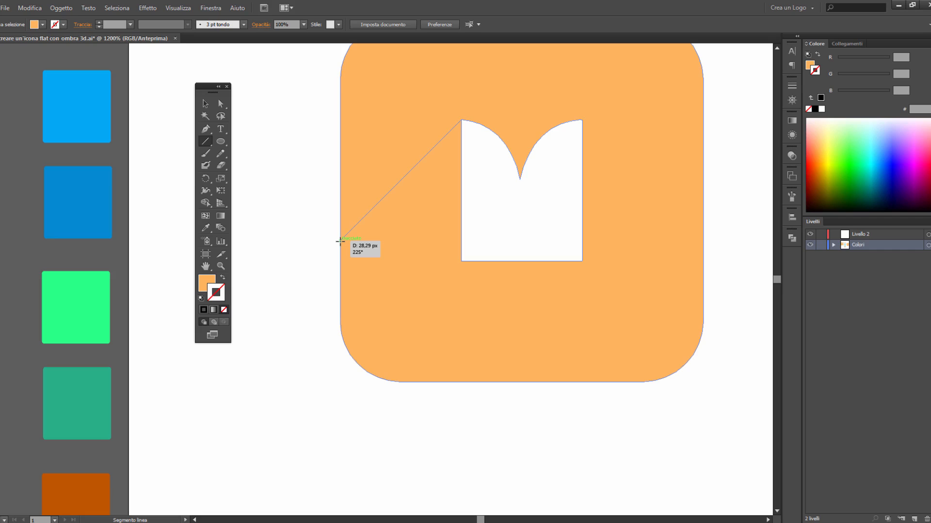
pyautogui.moveTo(340, 241); pyautogui.dragTo(340, 241)
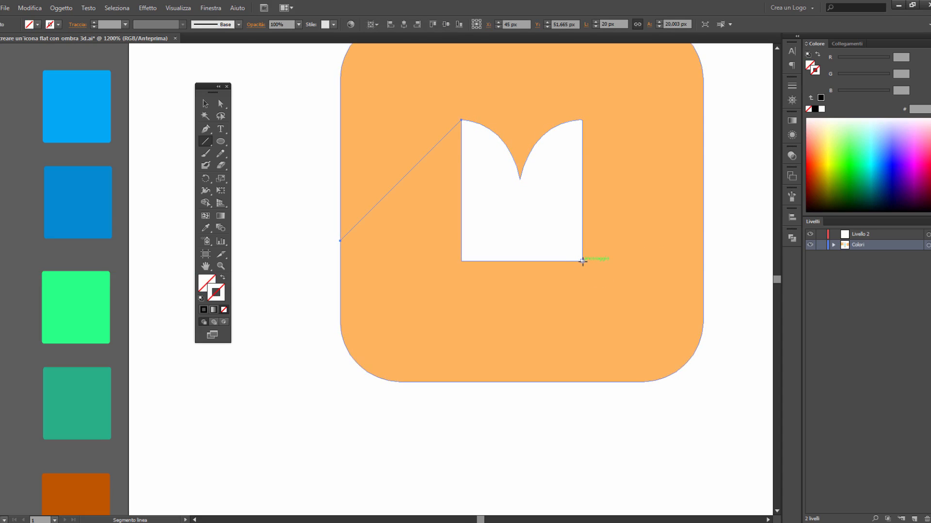
pyautogui.moveTo(583, 262); pyautogui.dragTo(460, 381)
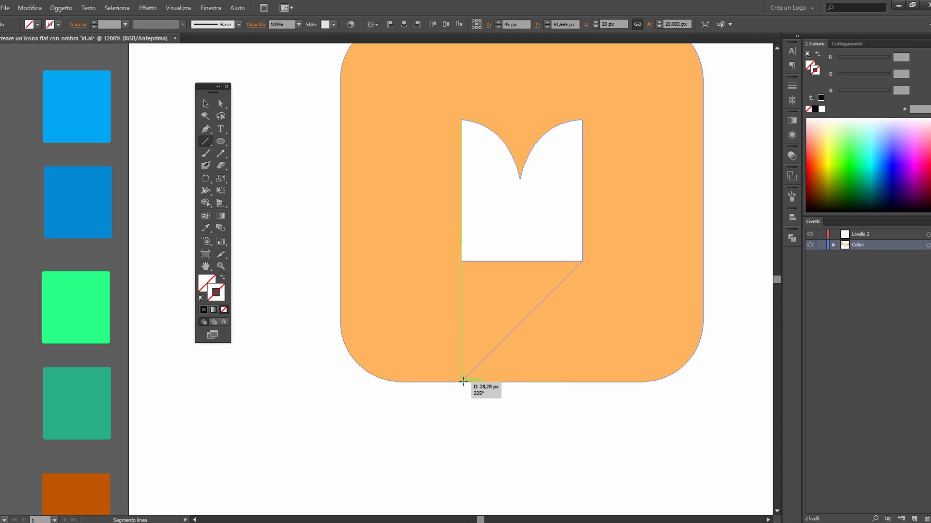
# Step: Finish the 225° line at the icon's bottom edge and divide the icon along both diagonal lines with the Pathfinder
pyautogui.moveTo(462, 381); pyautogui.dragTo(461, 382)
pyautogui.moveTo(462, 382); pyautogui.dragTo(461, 382)
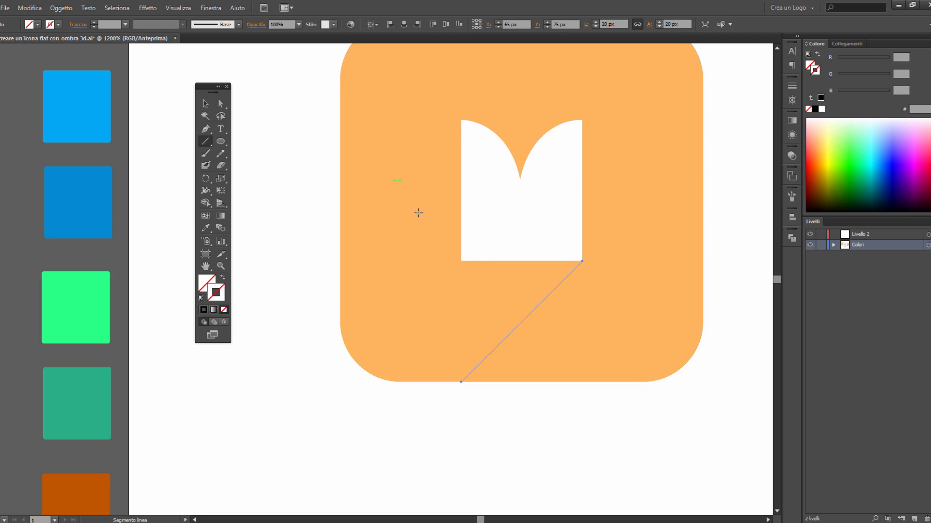
pyautogui.click(220, 104)
pyautogui.scroll(1, 306, 165)
pyautogui.scroll(3, 306, 165)
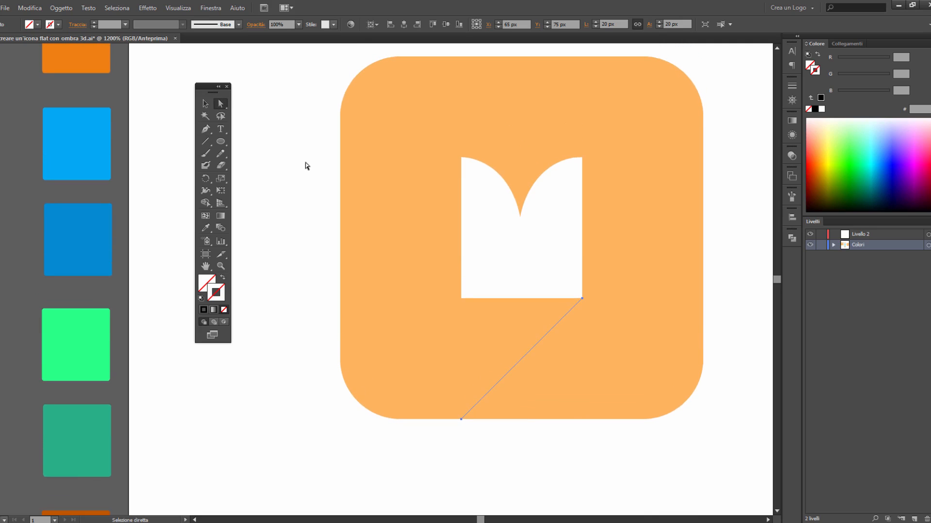
pyautogui.click(209, 102)
pyautogui.moveTo(289, 62); pyautogui.dragTo(756, 458)
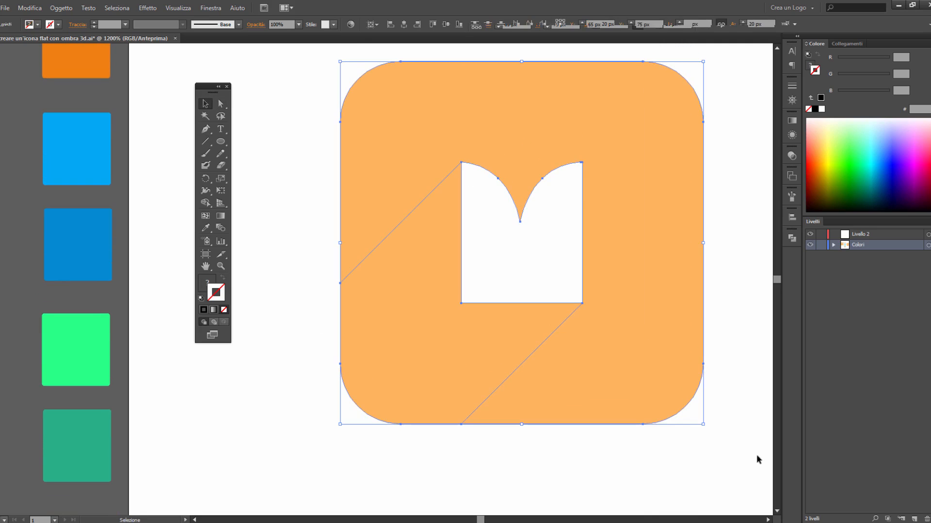
pyautogui.click(792, 238)
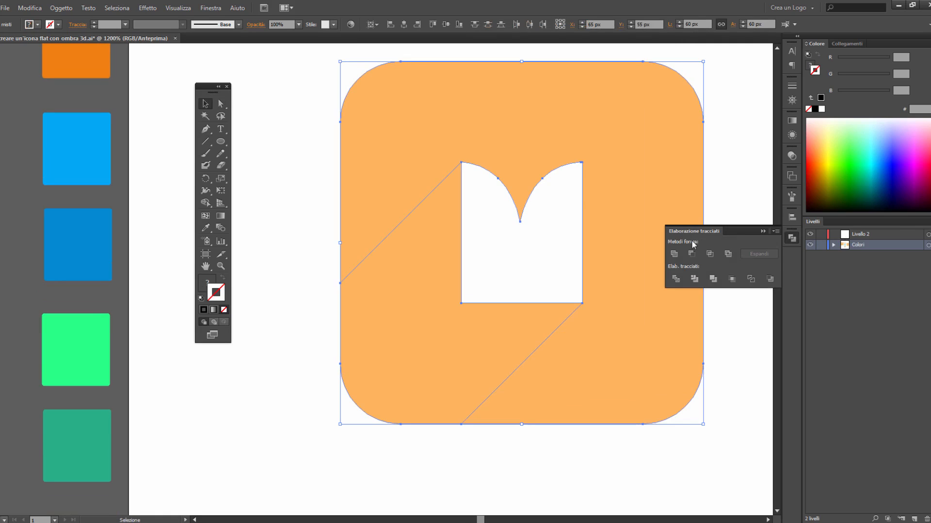
pyautogui.click(676, 279)
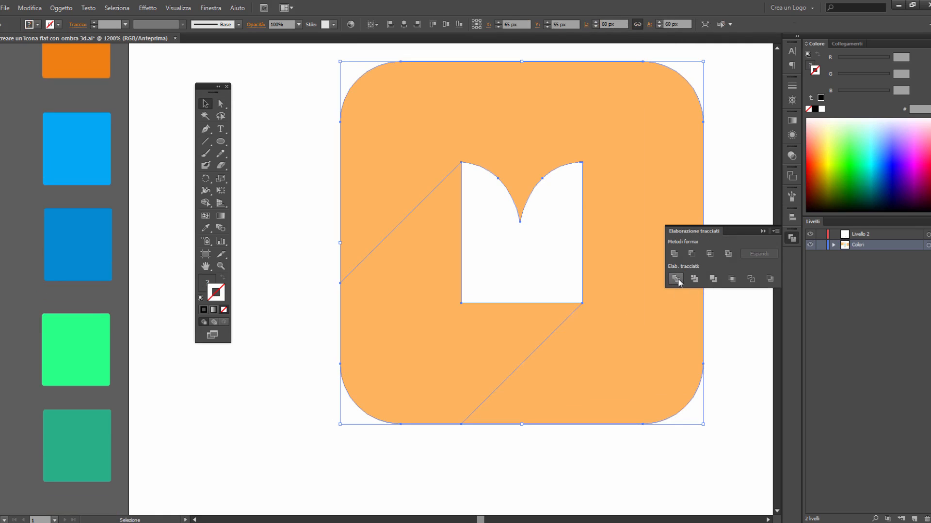
pyautogui.click(792, 238)
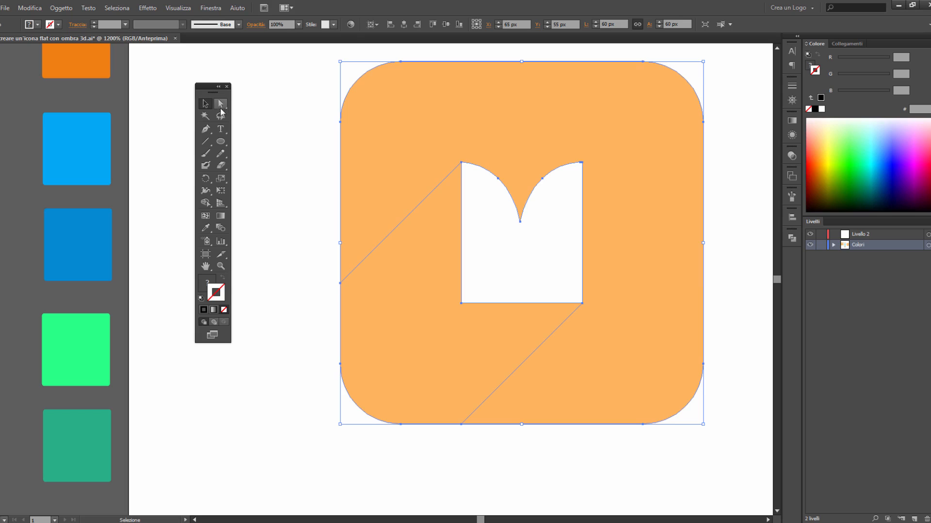
# Step: Try the dark orange swatch's colour on the divided lower-left shadow piece with the Eyedropper, and undo it
pyautogui.click(221, 103)
pyautogui.click(255, 129)
pyautogui.click(415, 129)
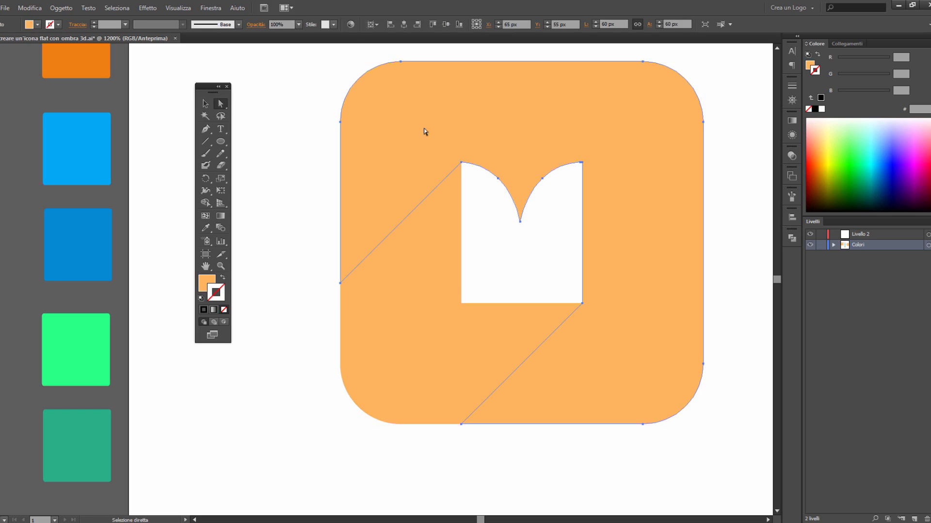
pyautogui.click(408, 312)
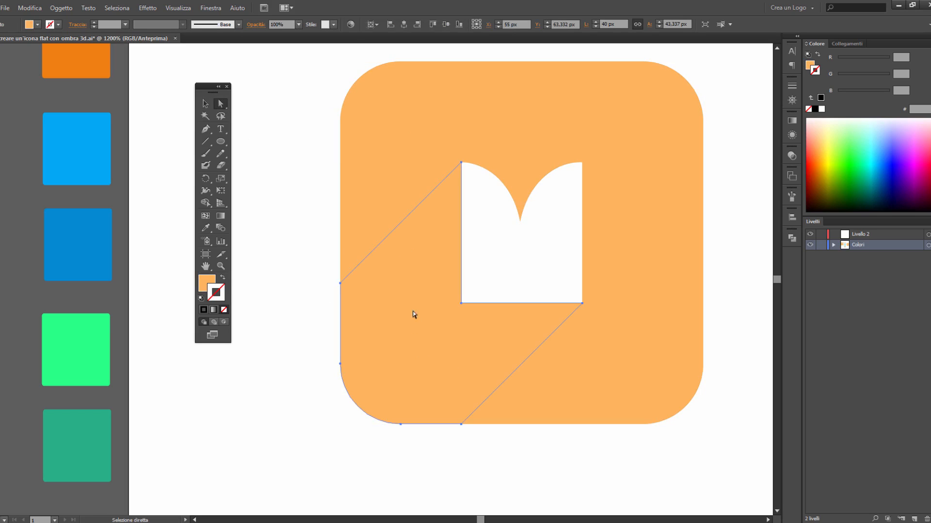
pyautogui.scroll(5, 427, 313)
pyautogui.scroll(2, 428, 313)
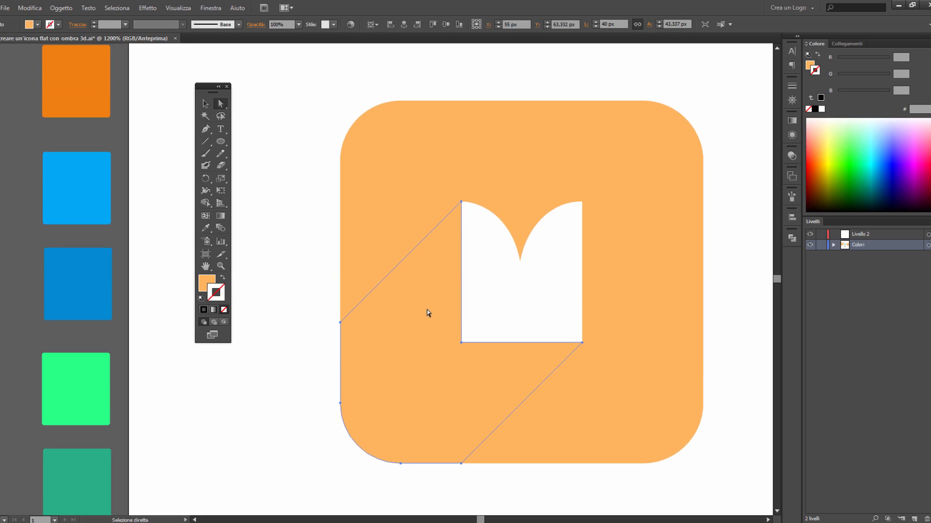
pyautogui.click(809, 65)
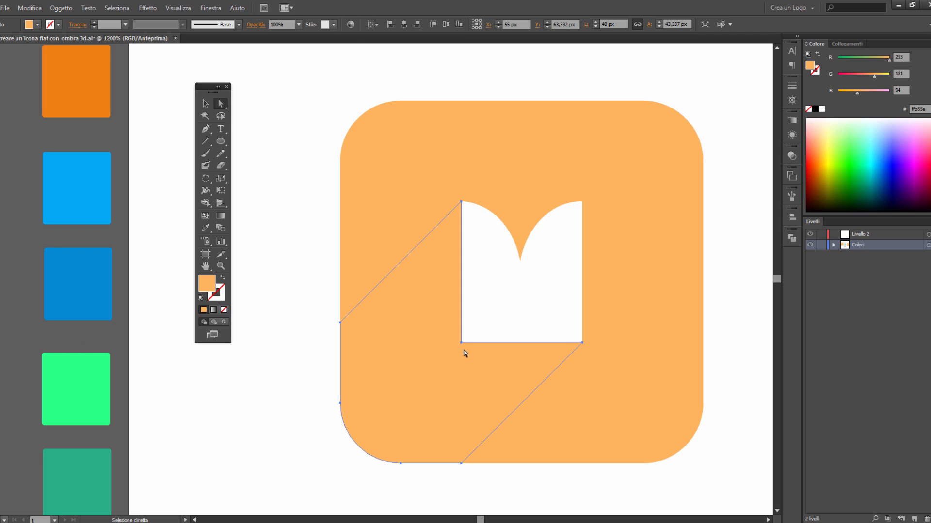
pyautogui.keyDown('alt'); pyautogui.scroll(-1, 472, 330); pyautogui.keyUp('alt')
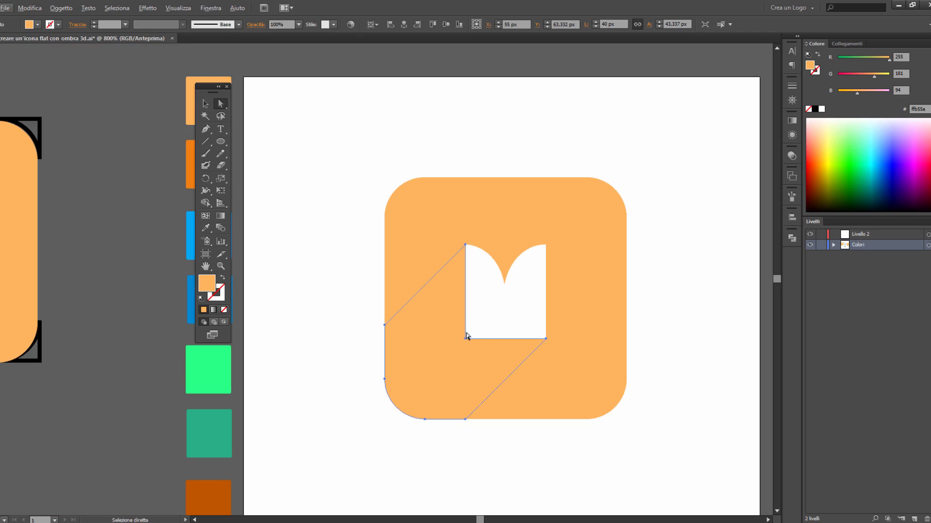
pyautogui.moveTo(203, 89); pyautogui.dragTo(120, 92)
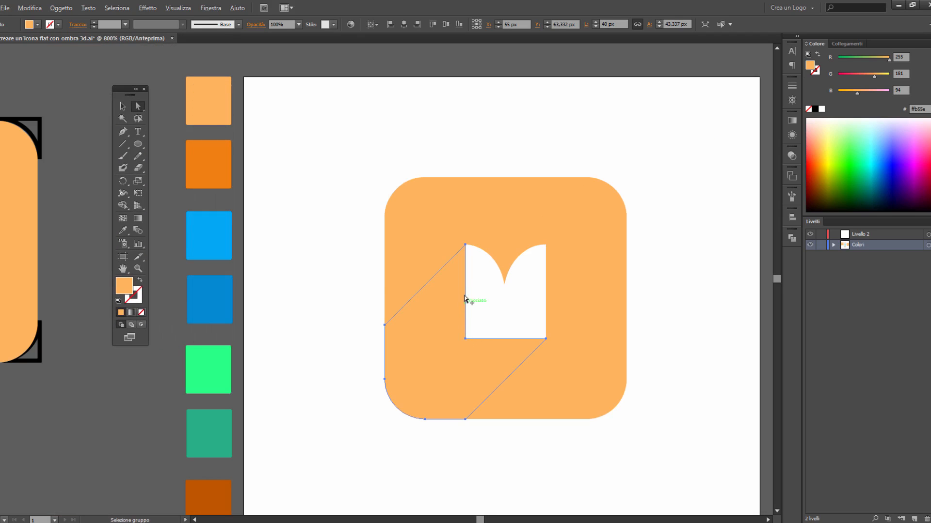
pyautogui.click(123, 231)
pyautogui.click(205, 148)
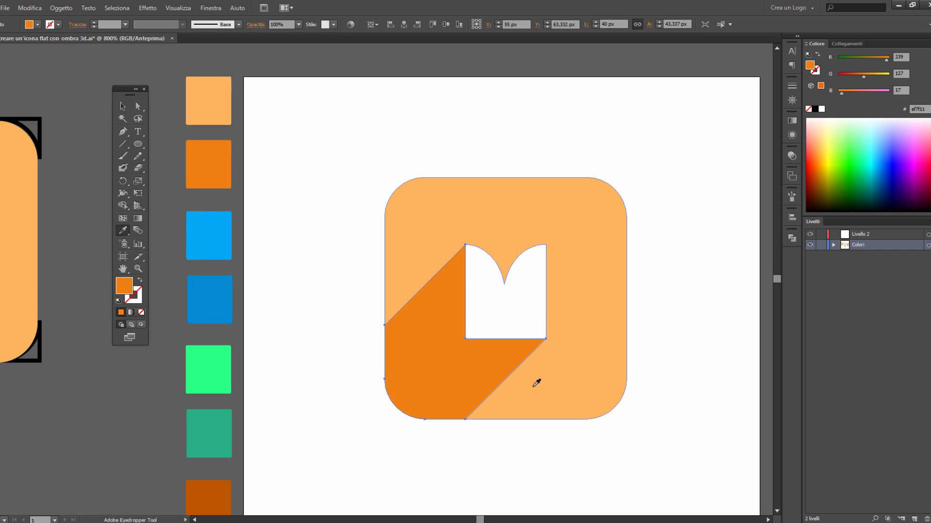
pyautogui.click(293, 111)
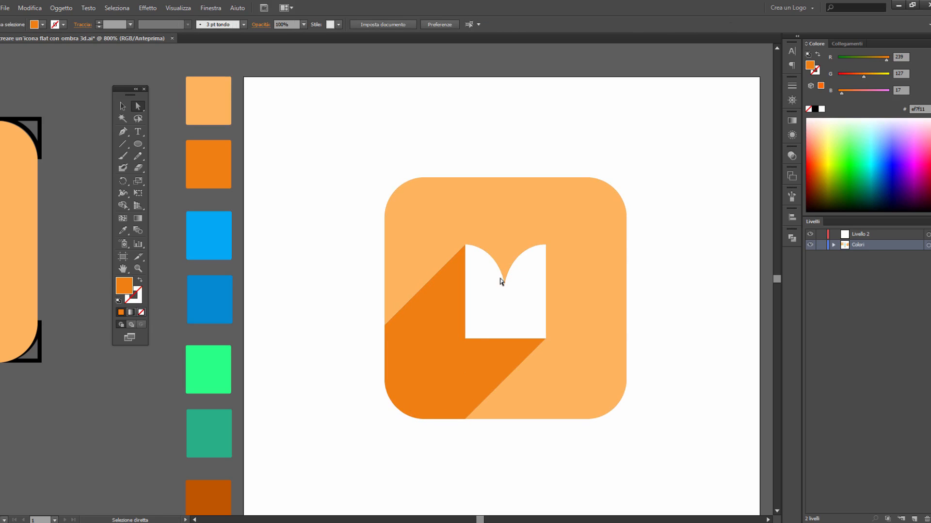
pyautogui.hotkey('ctrl', 'z')
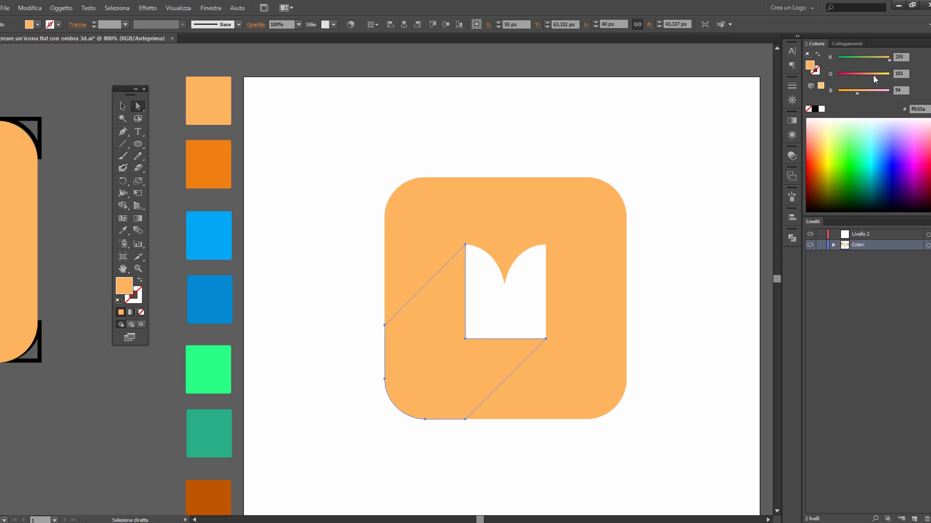
# Step: Darken the shadow piece's fill to R 255, G 122, B 29 and deselect it
pyautogui.moveTo(874, 79)
pyautogui.mouseDown()
pyautogui.moveTo(845, 97)
pyautogui.moveTo(864, 80)
pyautogui.mouseUp()
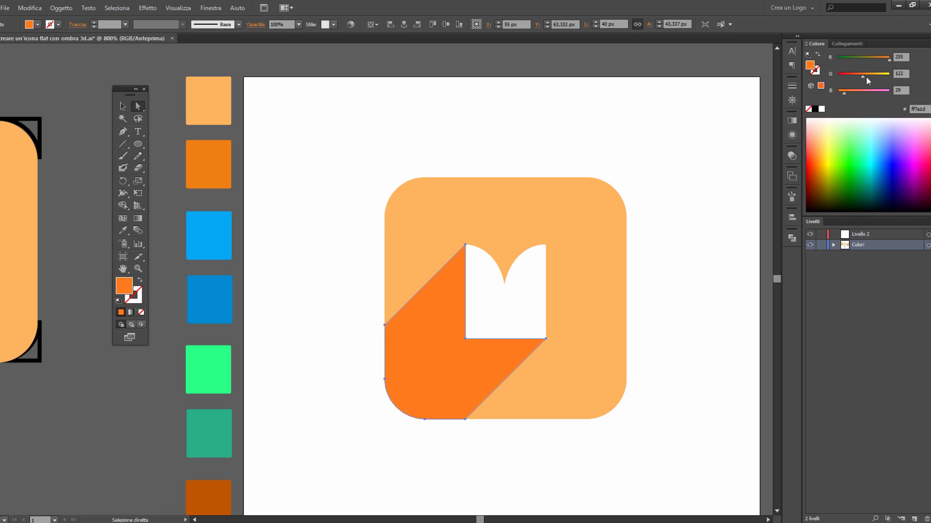
pyautogui.moveTo(866, 79); pyautogui.dragTo(863, 79)
pyautogui.click(123, 107)
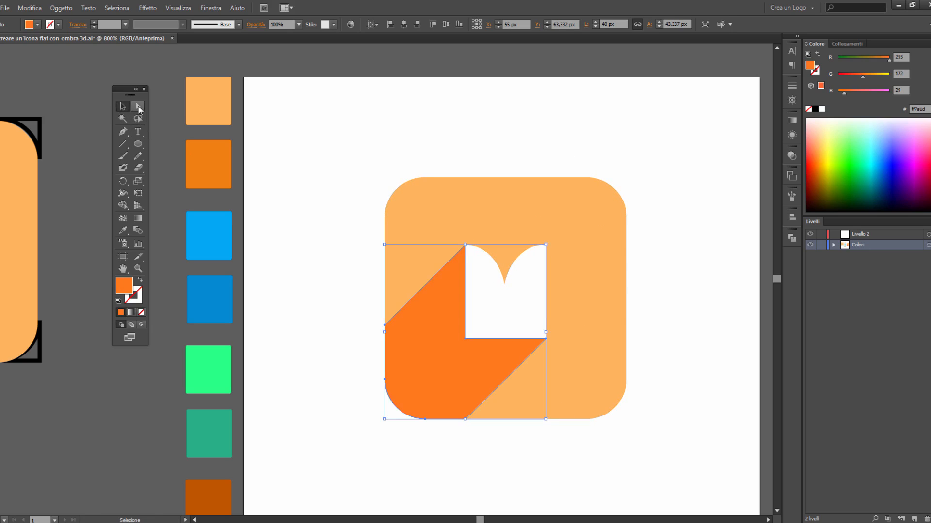
pyautogui.click(138, 106)
pyautogui.click(283, 158)
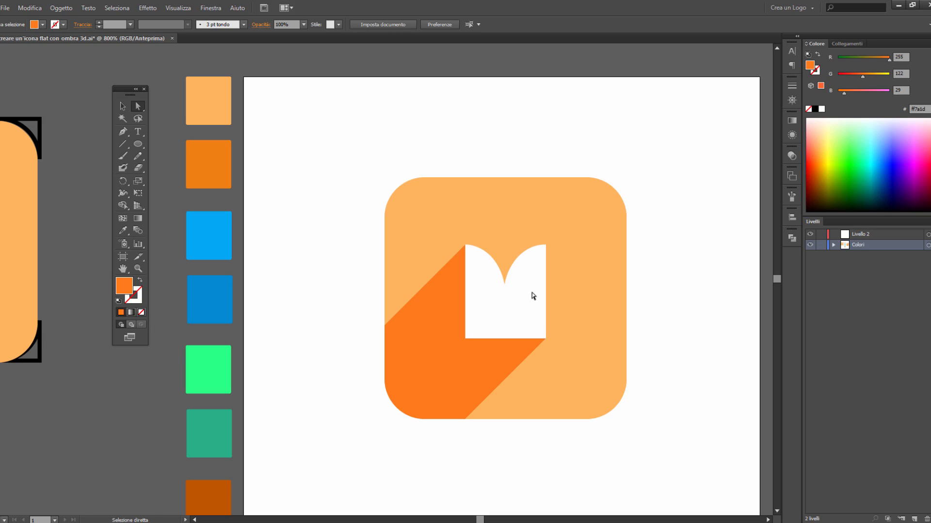
# Step: Recolour the icon body with the light blue swatch and the shadow piece with the darker blue swatch using the Eyedropper
pyautogui.click(493, 207)
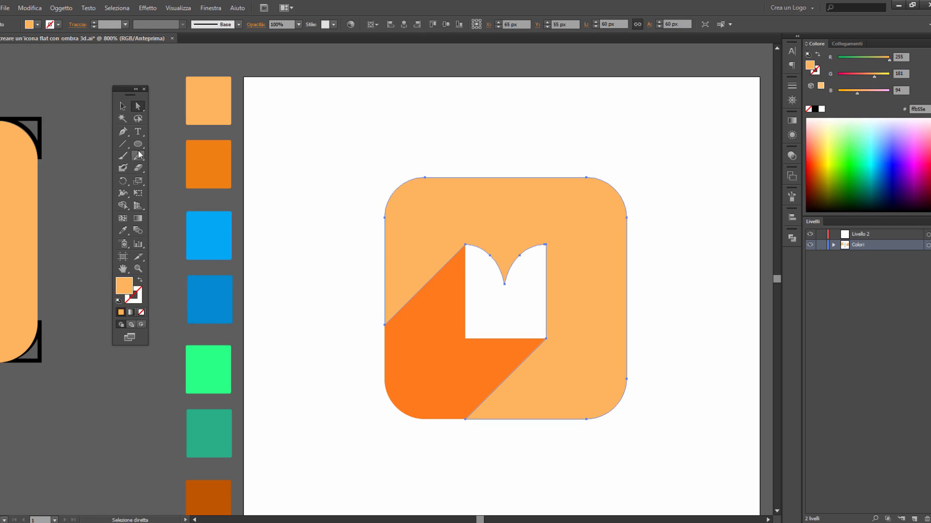
pyautogui.click(123, 234)
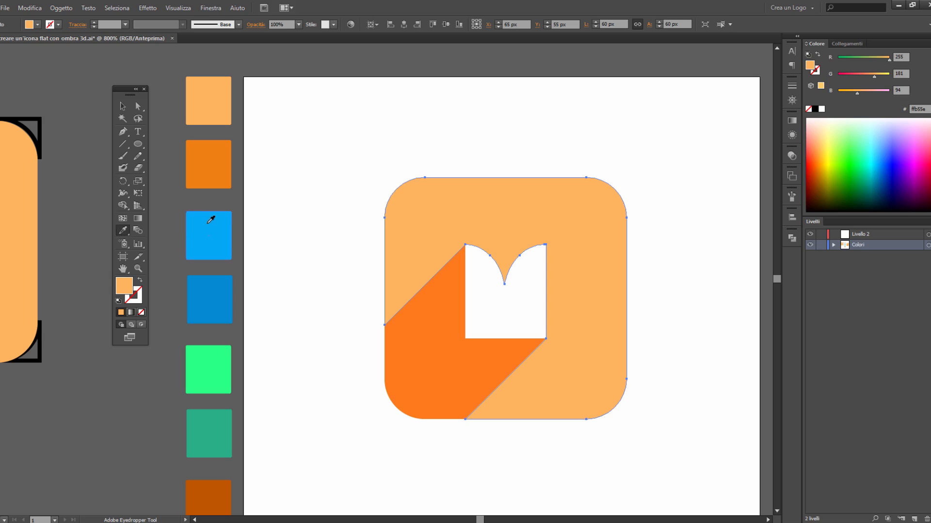
pyautogui.click(210, 219)
pyautogui.click(138, 107)
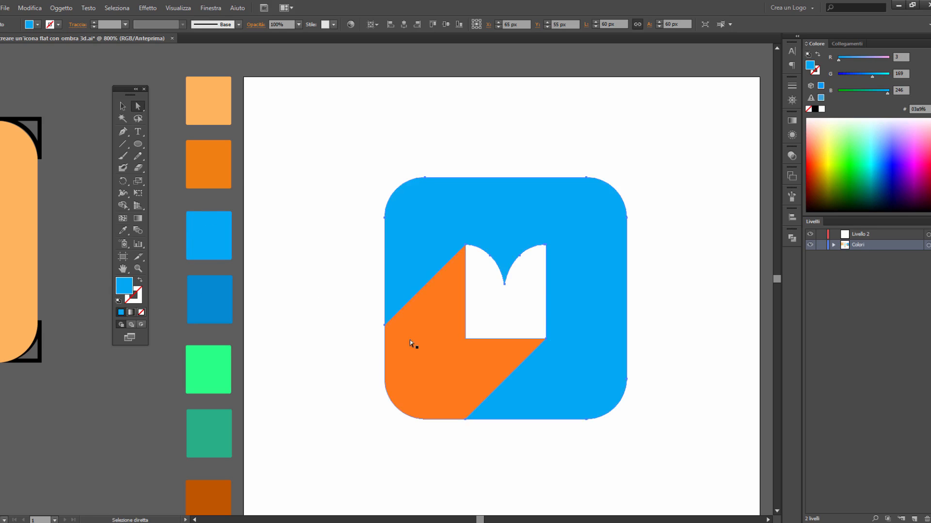
pyautogui.click(416, 334)
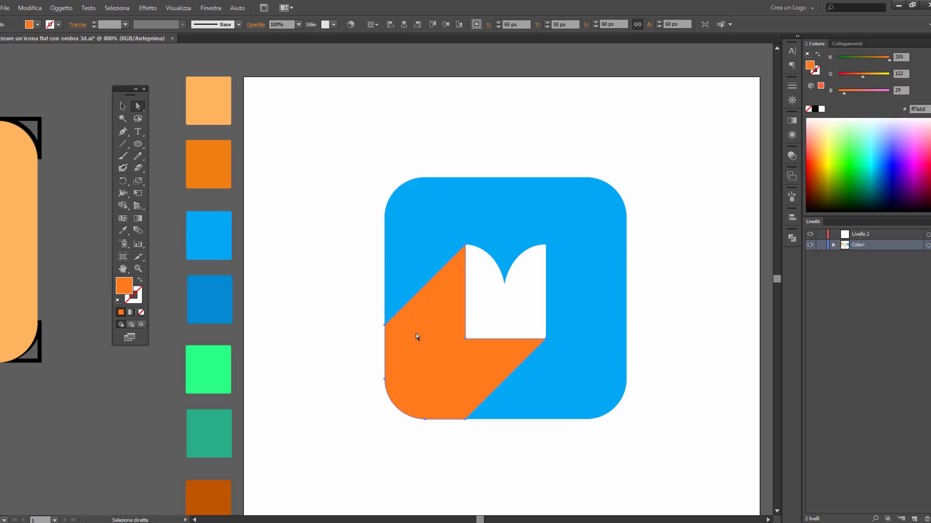
pyautogui.click(122, 230)
pyautogui.click(204, 284)
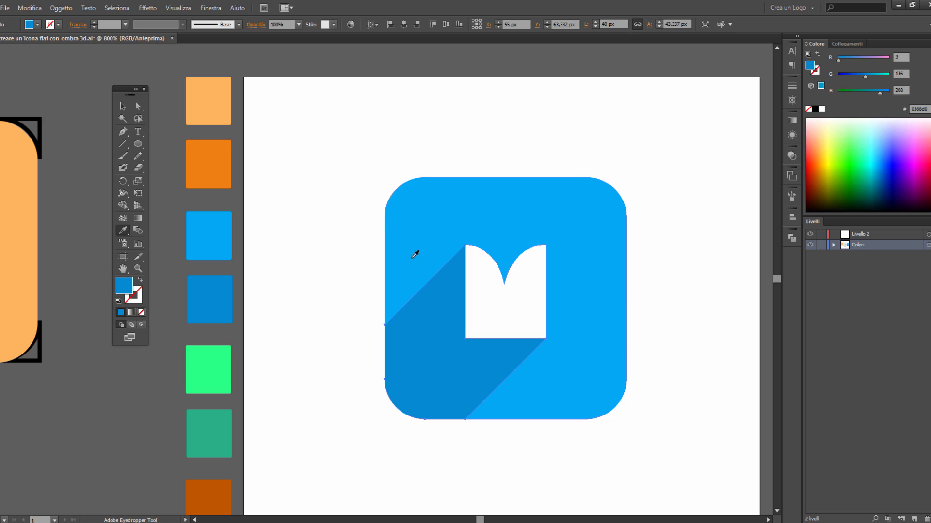
pyautogui.click(138, 105)
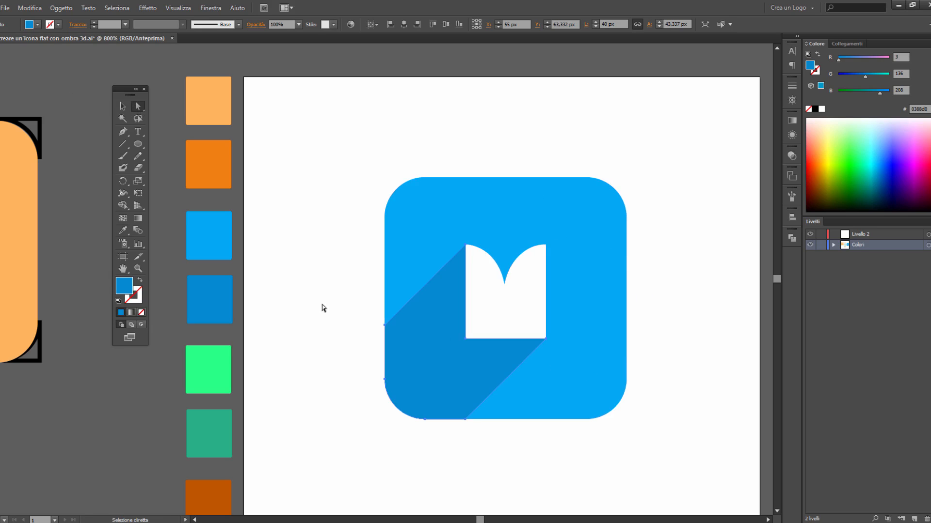
# Step: Recolour the icon body with the bright green swatch and the shadow piece with the dark green swatch using the Eyedropper
pyautogui.scroll(-2, 342, 318)
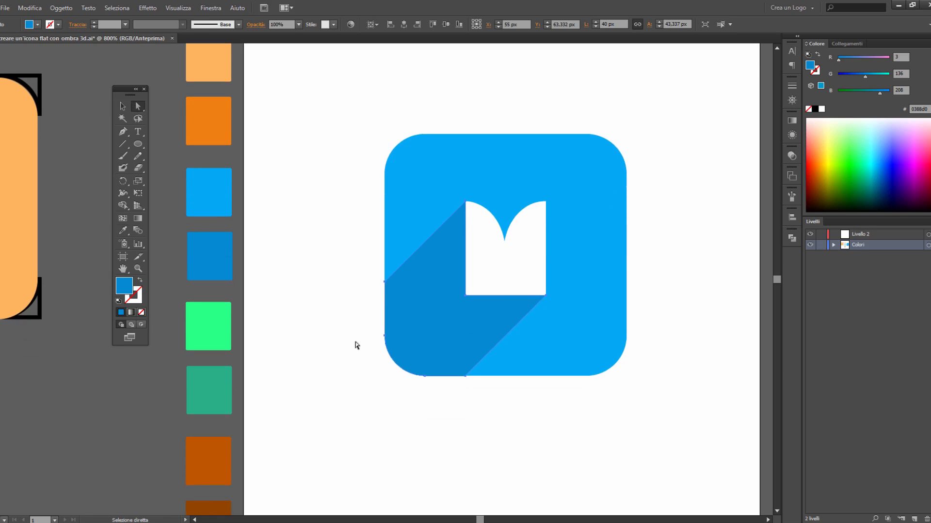
pyautogui.click(445, 166)
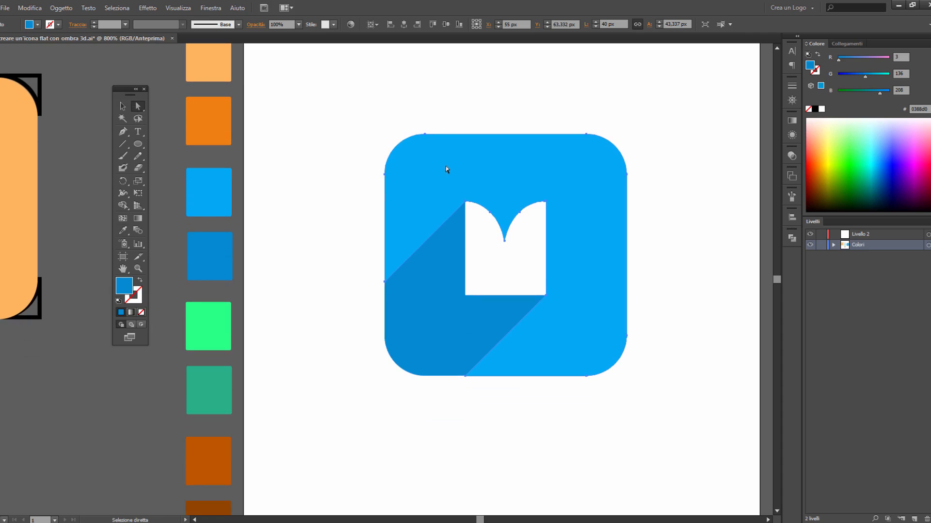
pyautogui.click(122, 230)
pyautogui.click(206, 311)
pyautogui.click(138, 106)
pyautogui.click(405, 308)
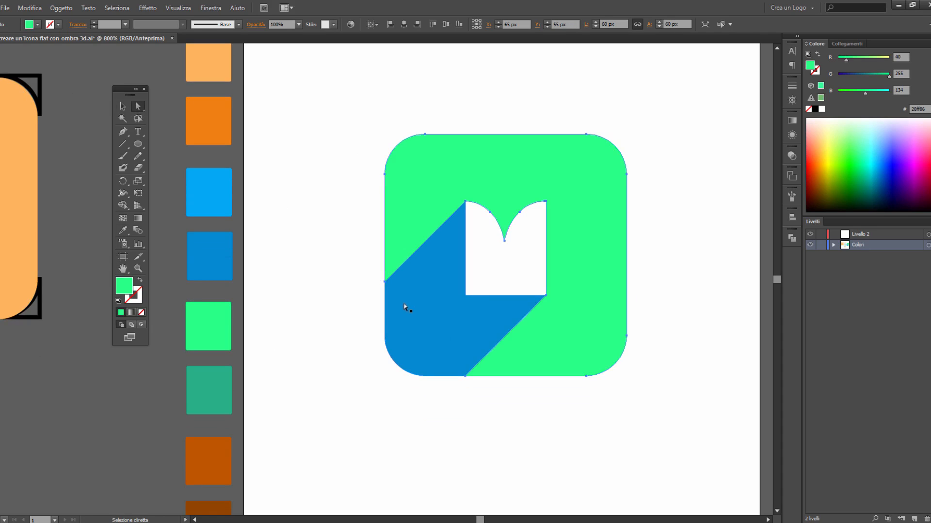
pyautogui.click(123, 231)
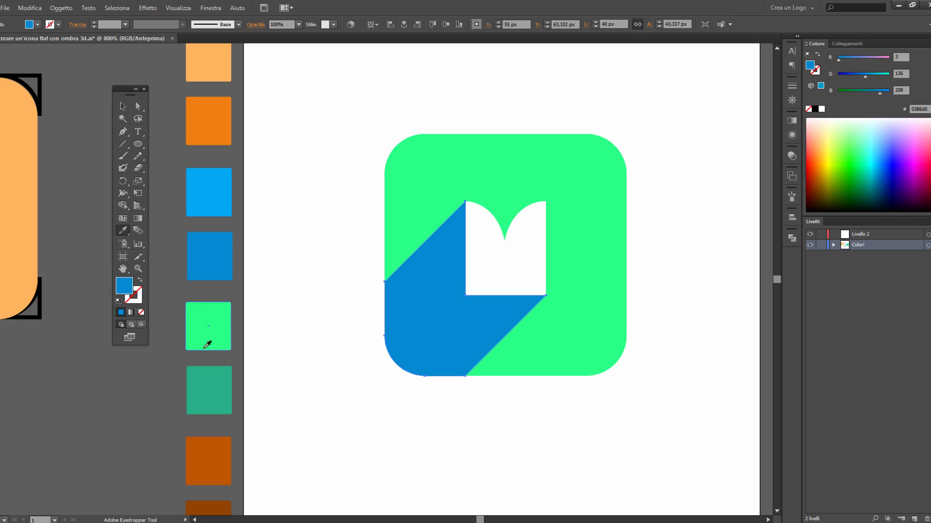
pyautogui.click(223, 392)
pyautogui.click(138, 106)
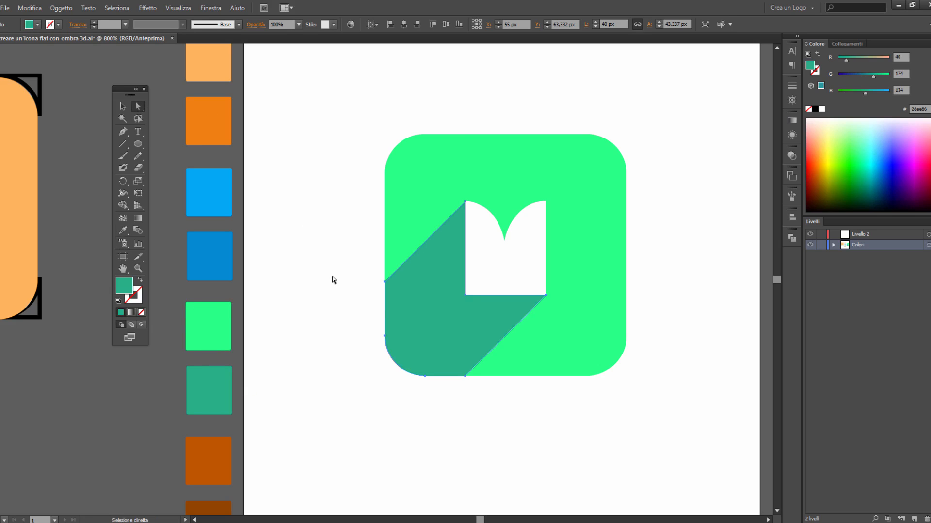
pyautogui.click(331, 291)
pyautogui.scroll(-1, 318, 333)
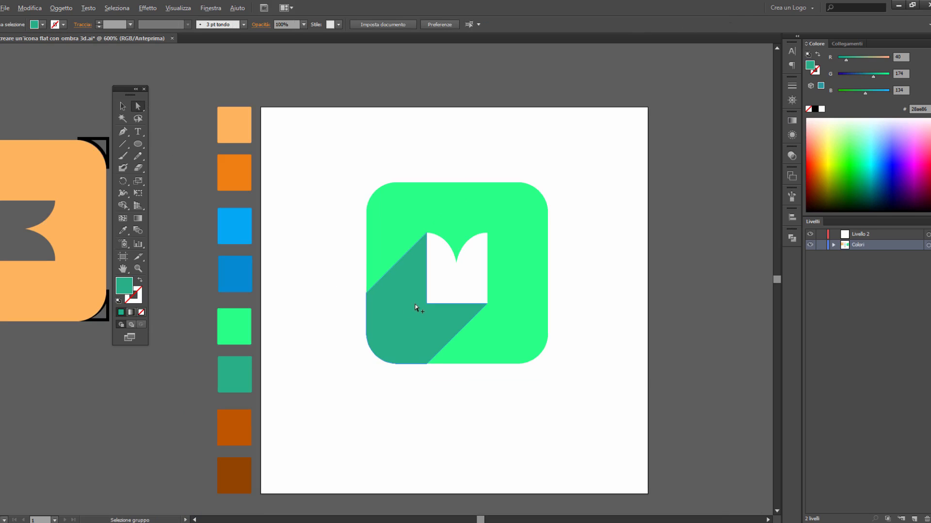
pyautogui.scroll(1, 417, 308)
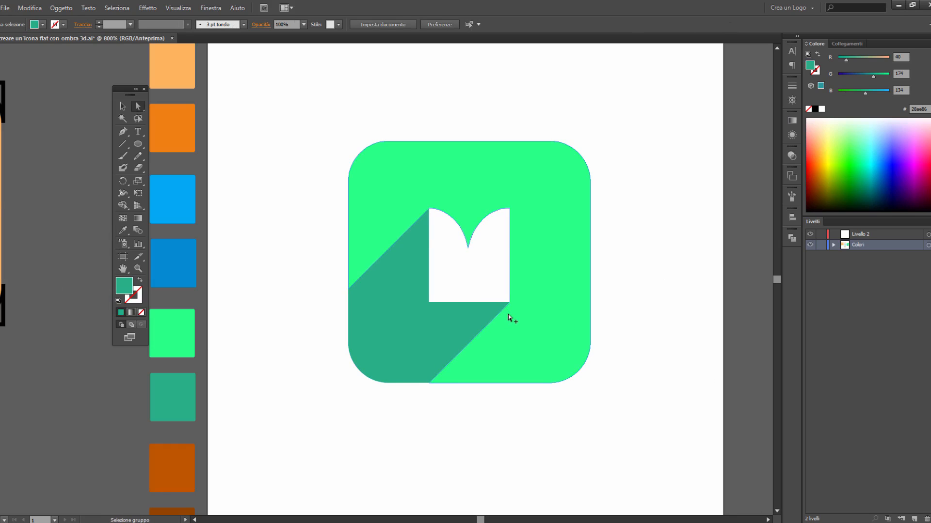
pyautogui.scroll(-1, 508, 315)
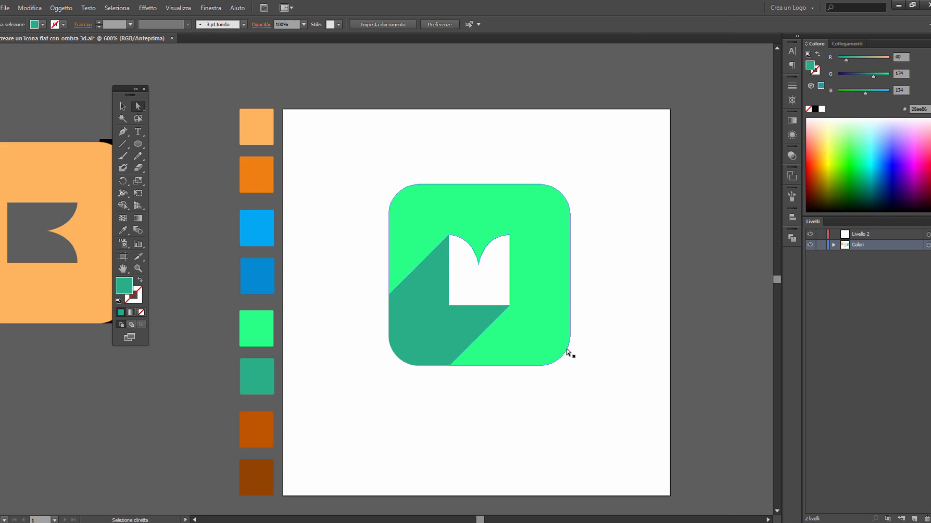
# Step: Select the whole green icon and scale it uniformly to 195%
pyautogui.click(122, 257)
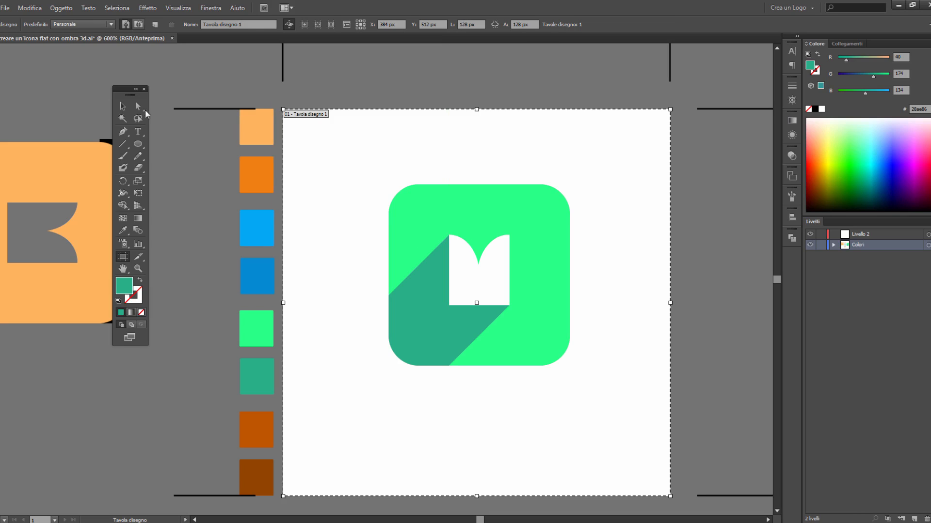
pyautogui.click(122, 107)
pyautogui.moveTo(125, 88); pyautogui.dragTo(187, 104)
pyautogui.moveTo(349, 167); pyautogui.dragTo(589, 394)
pyautogui.rightClick(551, 222)
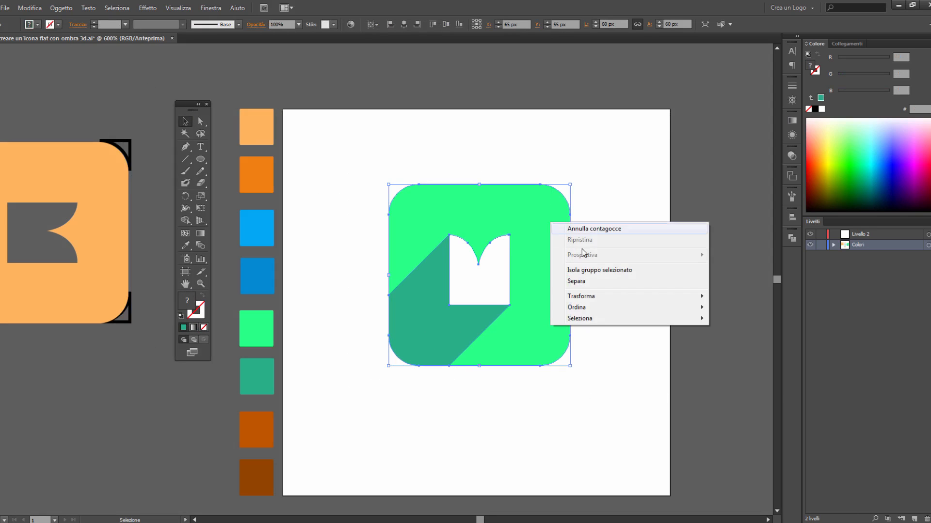
pyautogui.moveTo(612, 299)
pyautogui.click(772, 343)
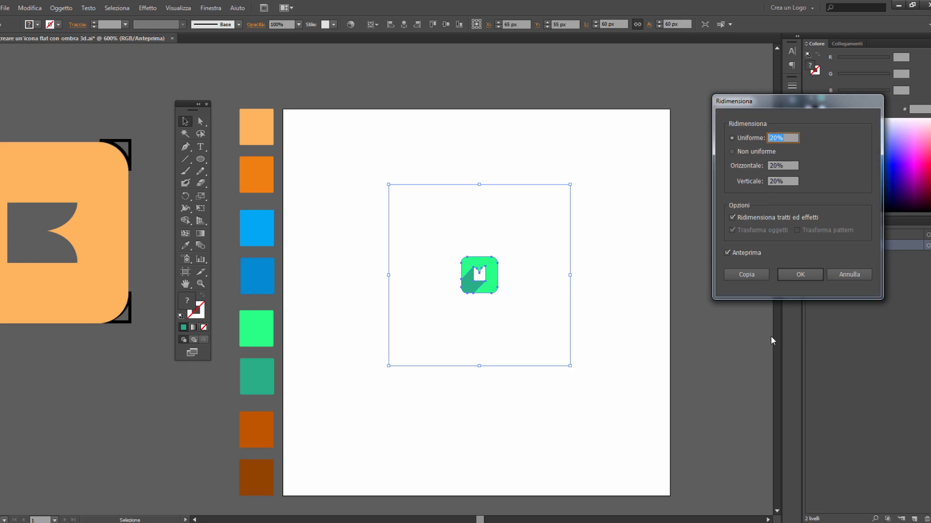
pyautogui.write('175')
pyautogui.press('Tab')
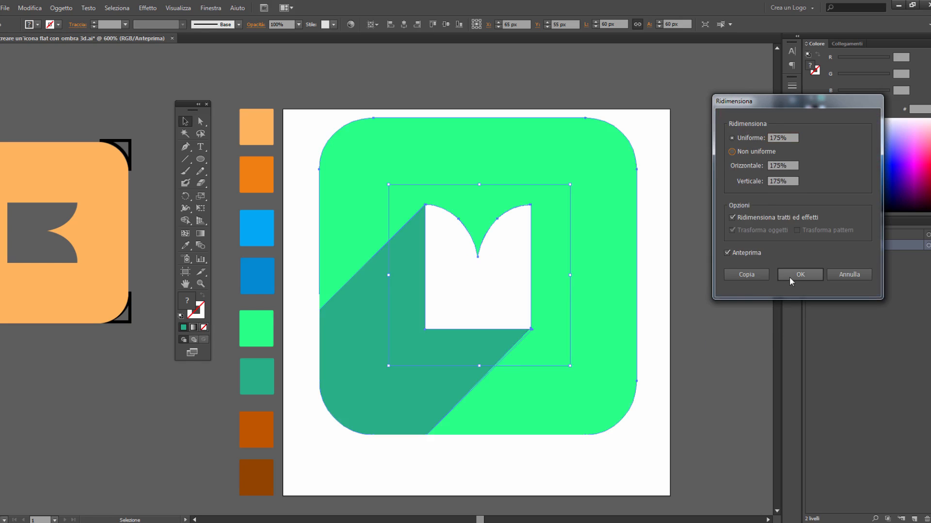
pyautogui.moveTo(778, 138); pyautogui.dragTo(749, 138)
pyautogui.write('19')
pyautogui.press('Tab')
pyautogui.click(800, 274)
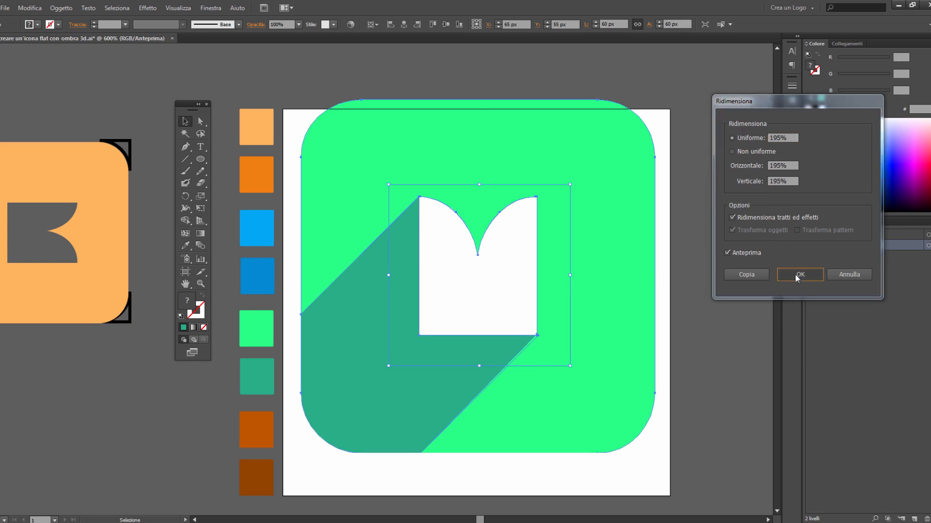
# Step: Align the enlarged icon to the artboard's horizontal and vertical centre, and deselect it
pyautogui.click(793, 218)
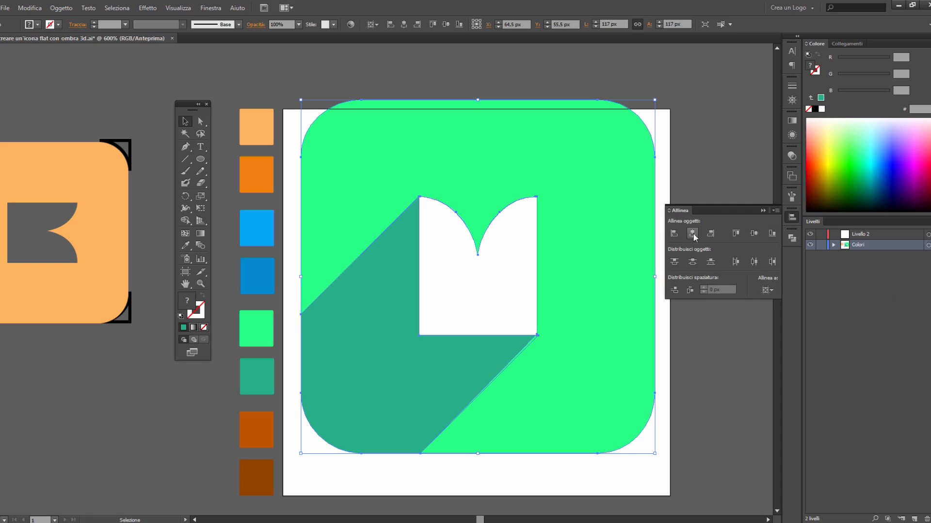
pyautogui.click(758, 234)
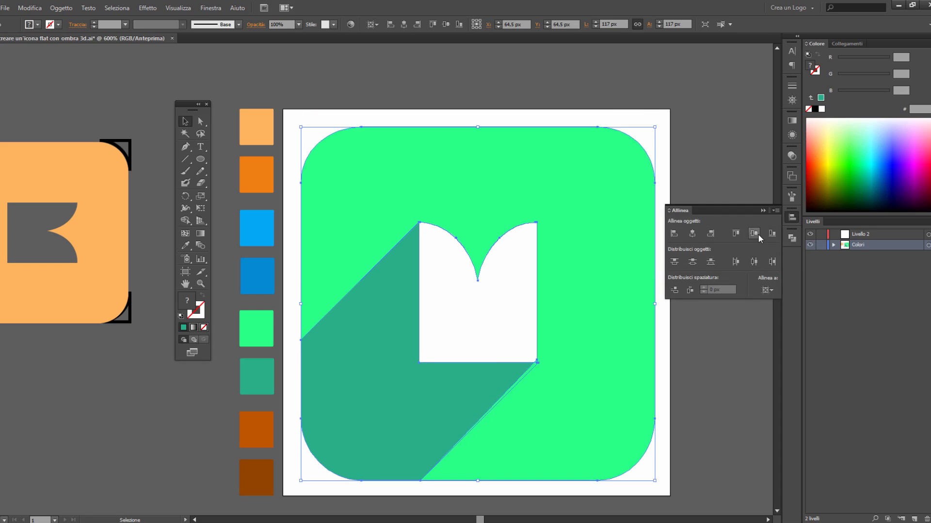
pyautogui.click(794, 220)
pyautogui.click(726, 221)
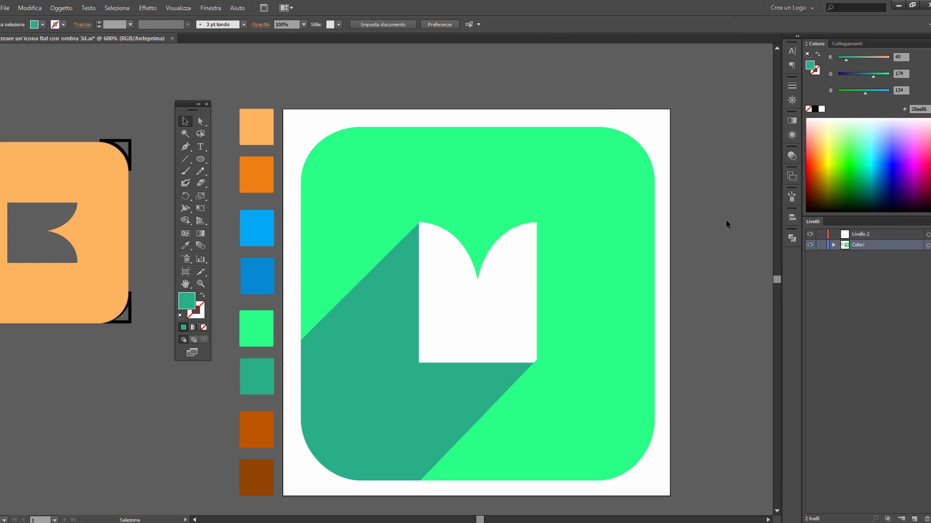